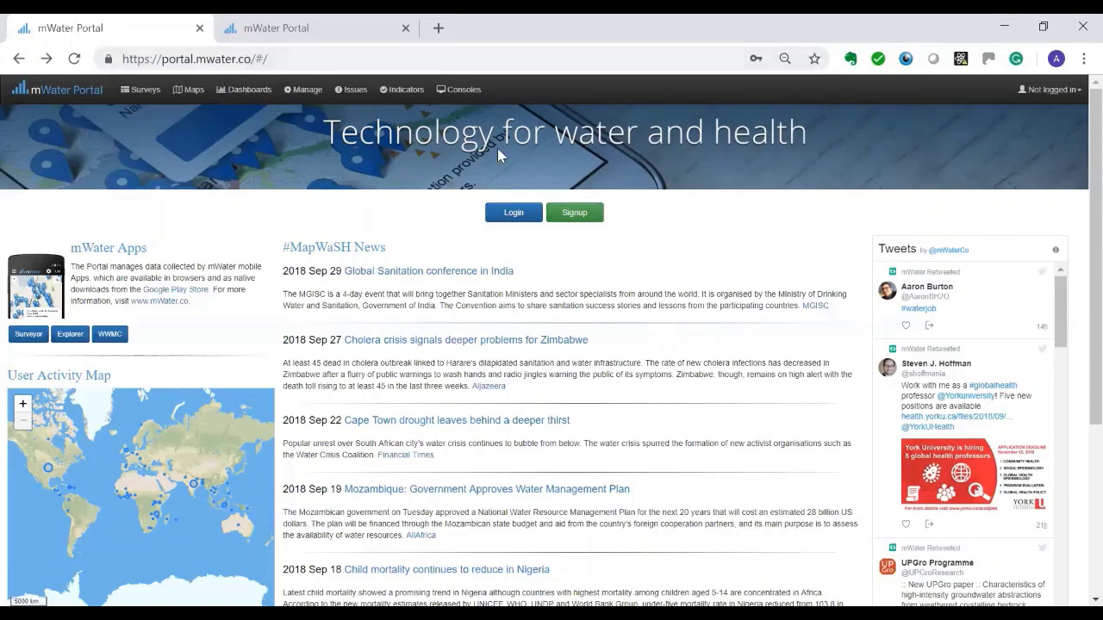
Step: Log in to mWater Portal using the autofilled username and password
click(506, 224)
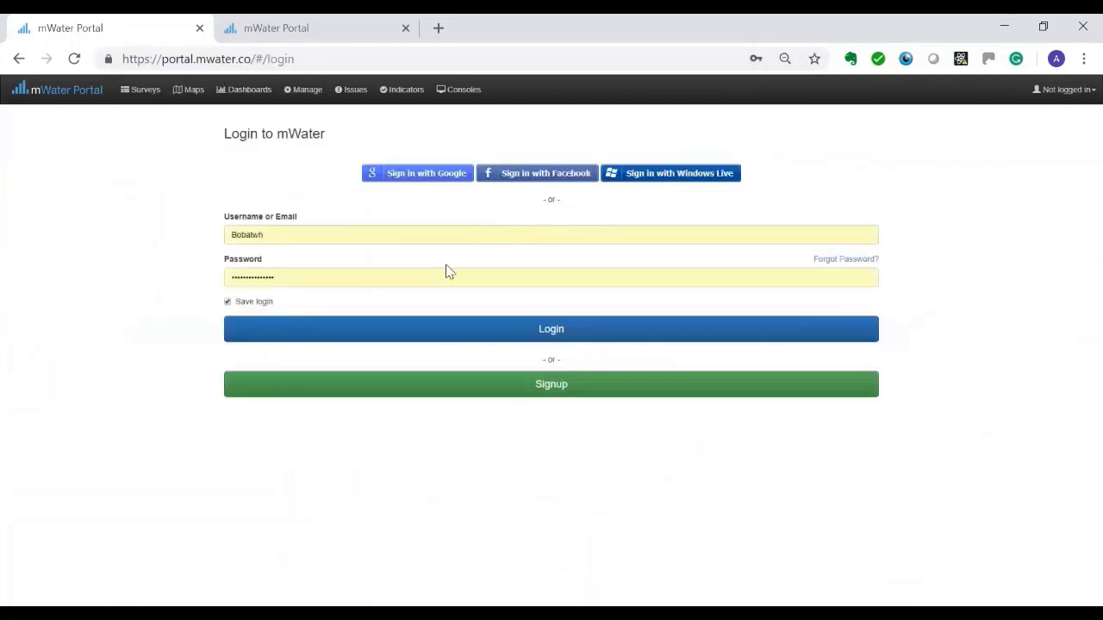
click(408, 328)
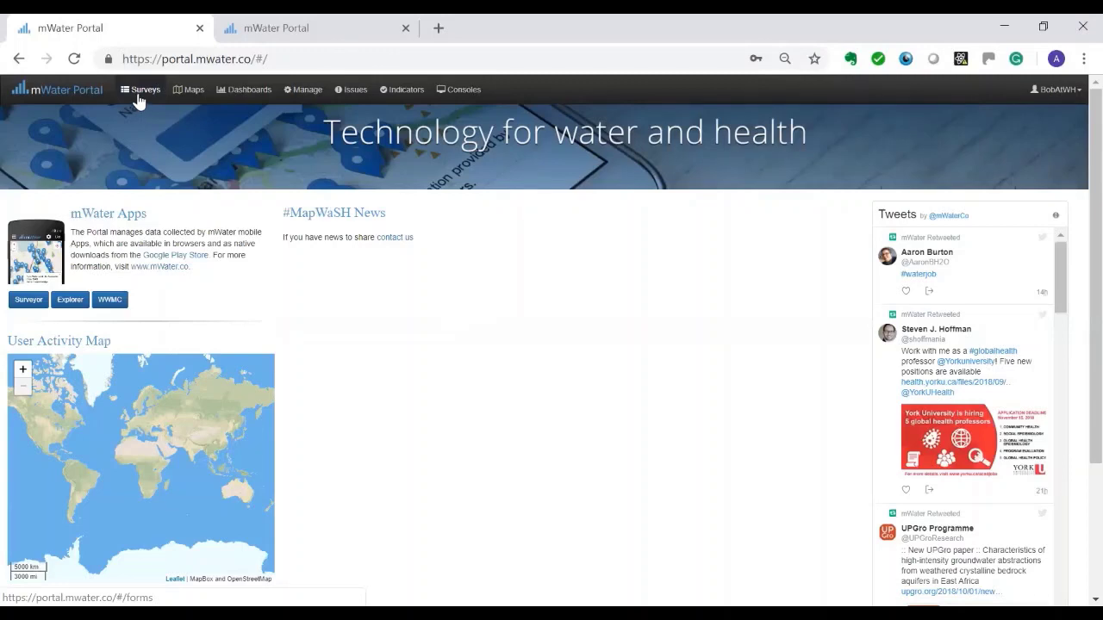
Step: From the Surveys list, create a new blank survey
click(137, 95)
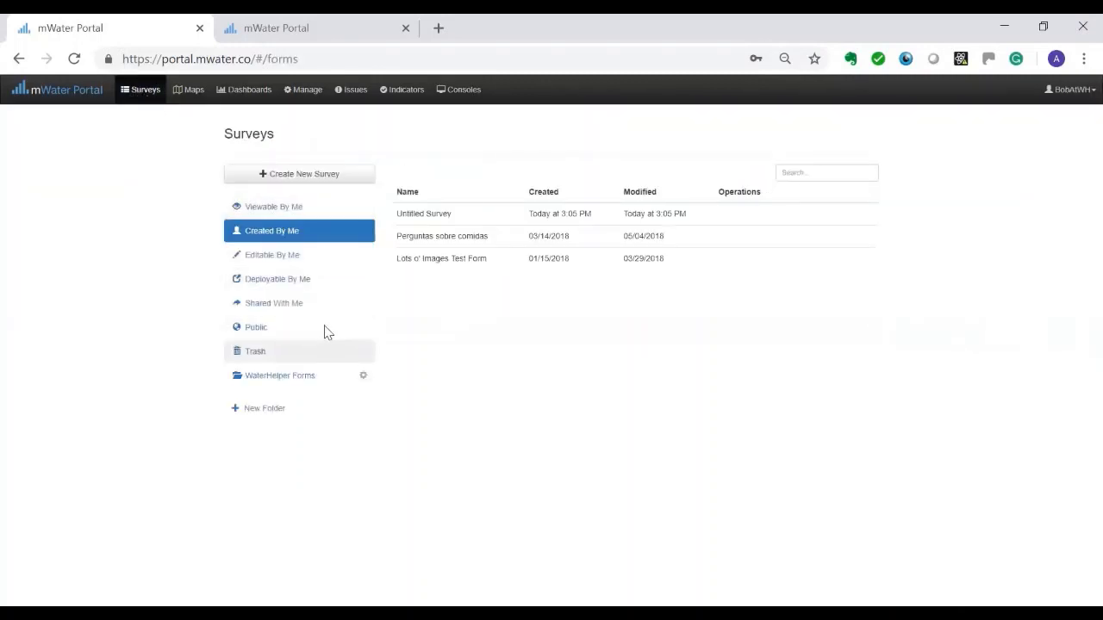
click(300, 180)
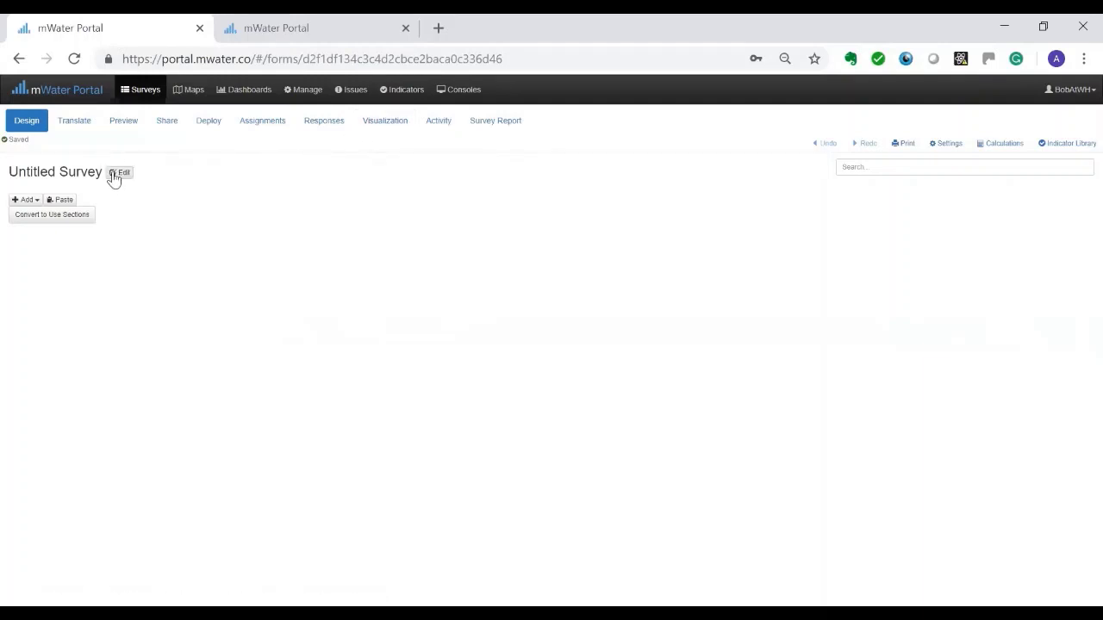
Step: Rename the survey to 'Example' and save the name
click(115, 172)
drag(455, 151, 321, 155)
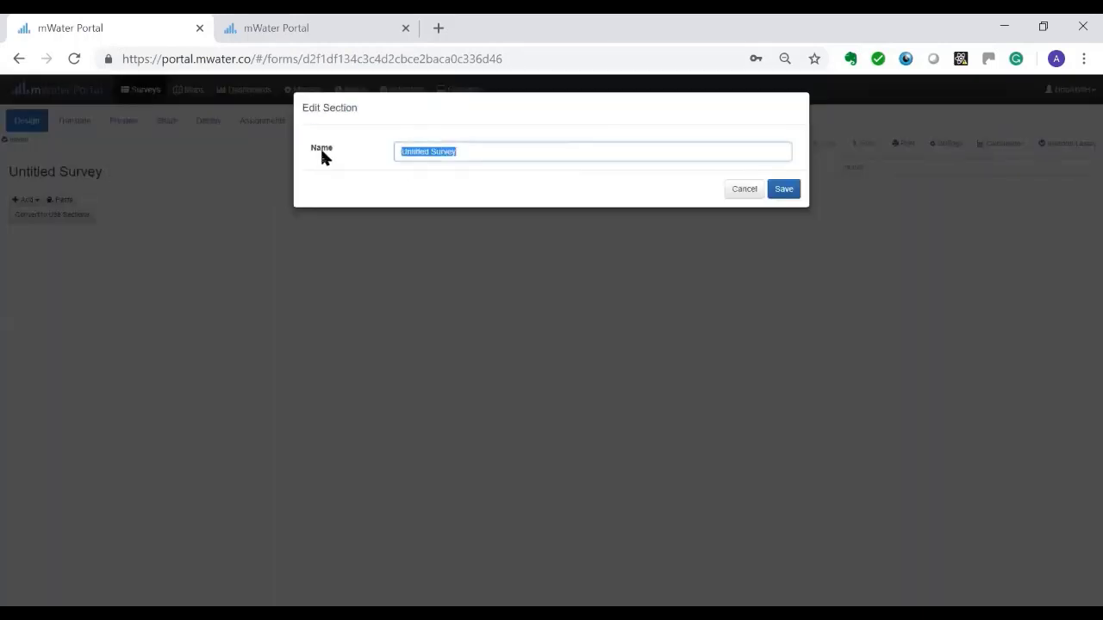
text(Exampke)
key(BackSpace)
key(BackSpace)
text(le)
click(784, 190)
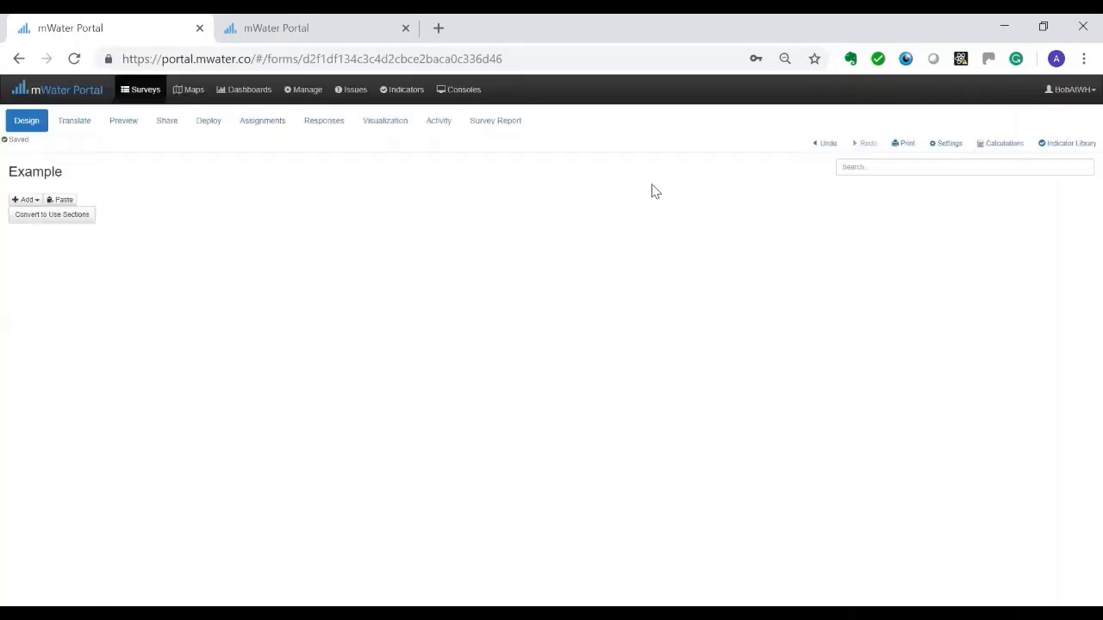
Step: Add and save a whole-number question 'How old are you?'
click(26, 200)
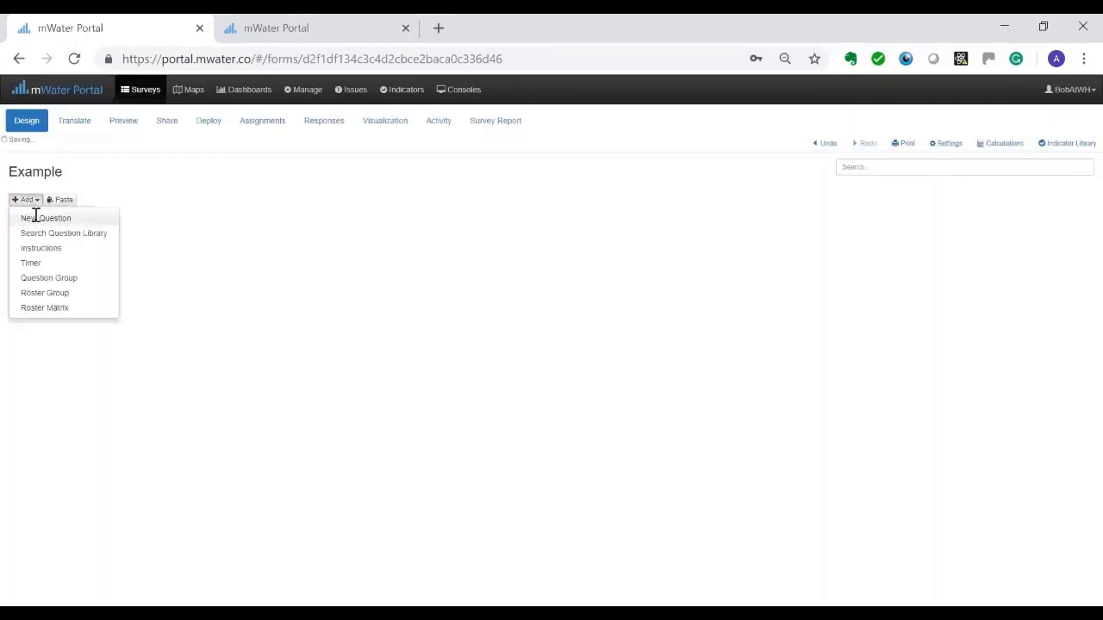
click(32, 218)
click(437, 175)
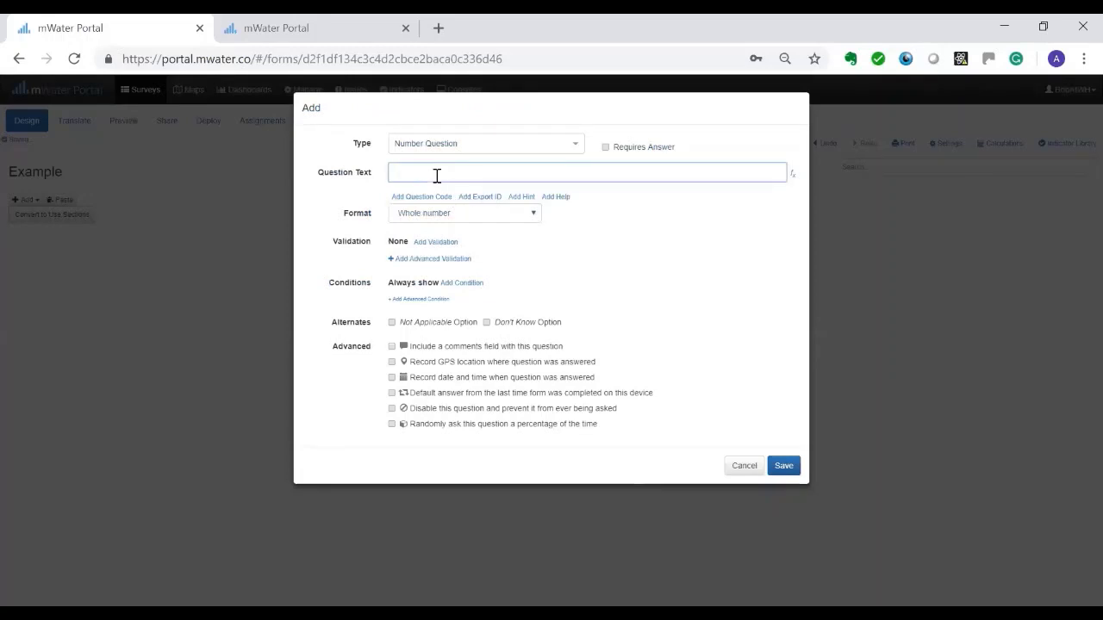
text(How old are you?)
click(784, 465)
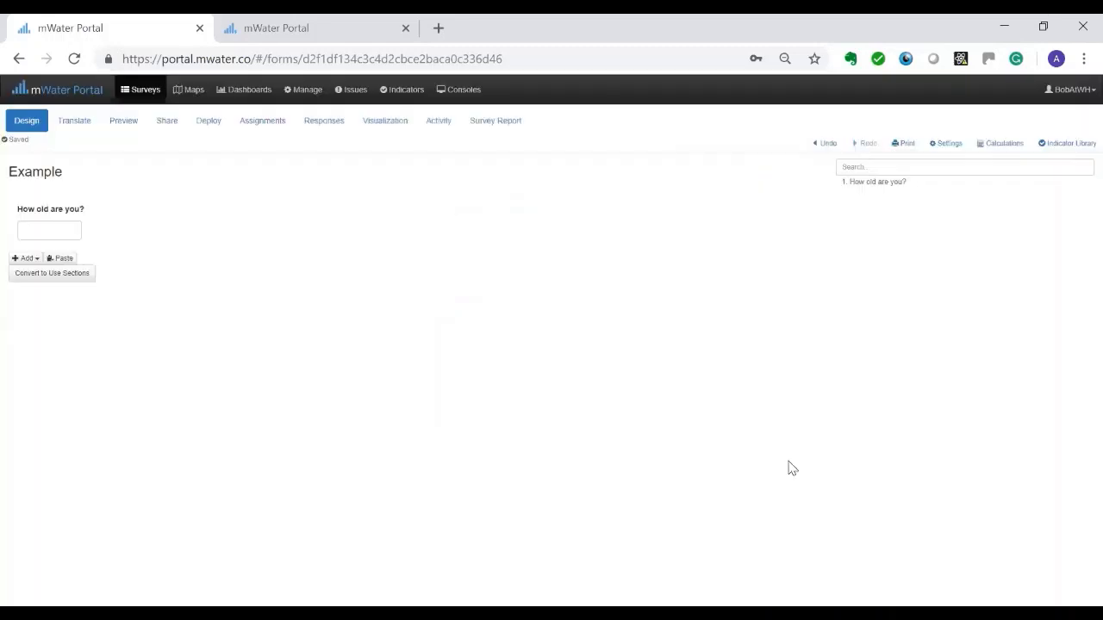
Step: Add a new Radio Button Question with the text 'What is your gender?'
click(26, 258)
click(60, 276)
click(577, 145)
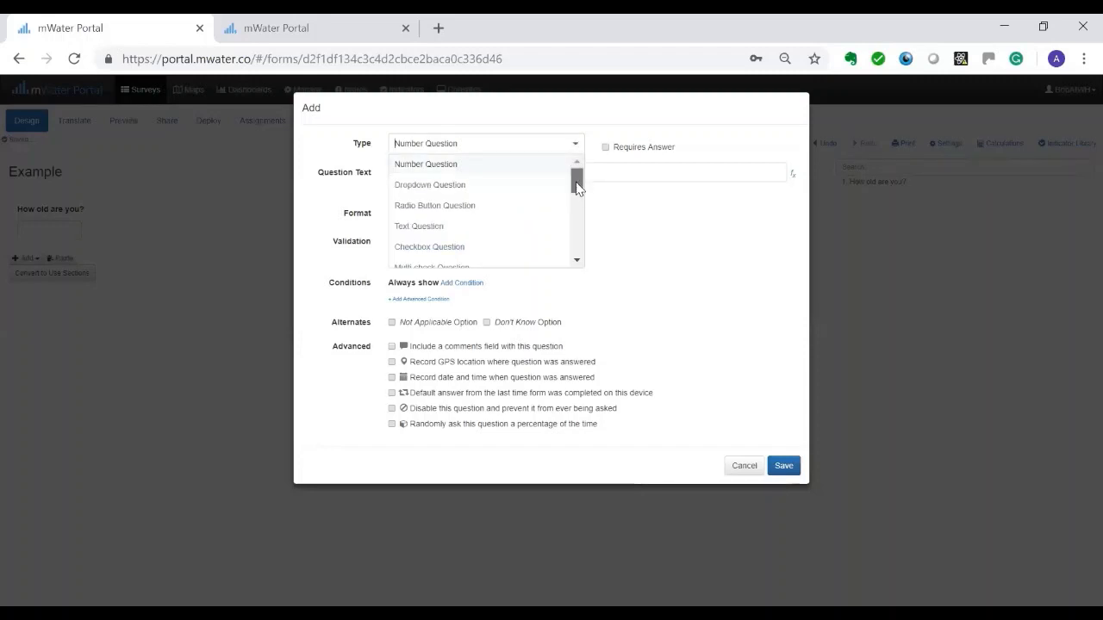
mouse_move(576, 179)
mouse_down()
mouse_move(577, 245)
mouse_move(574, 182)
mouse_up()
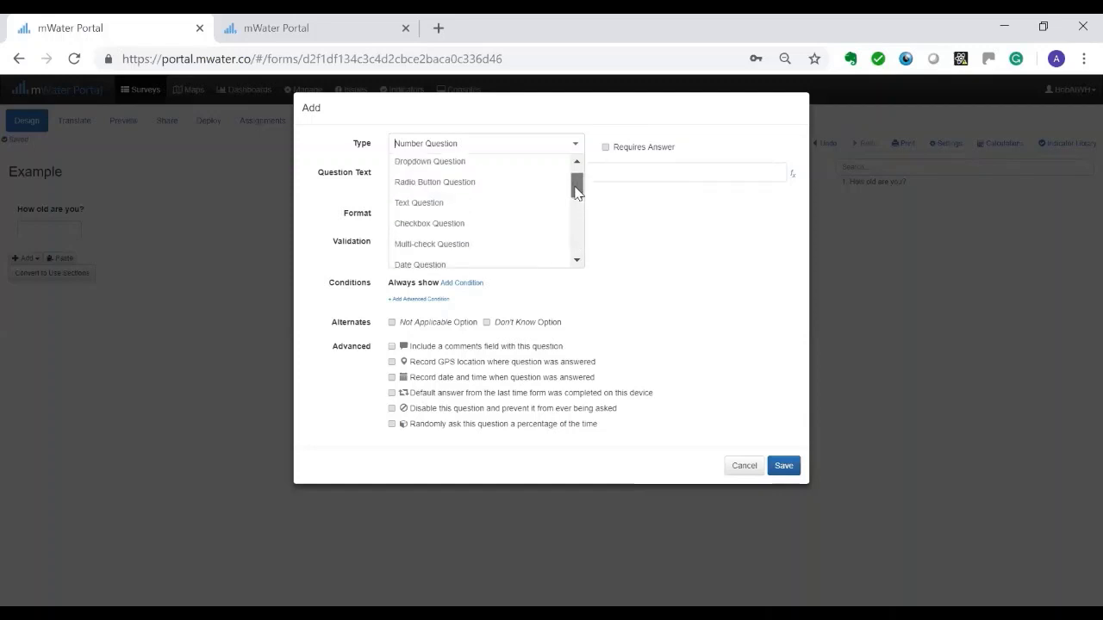
click(500, 180)
click(440, 171)
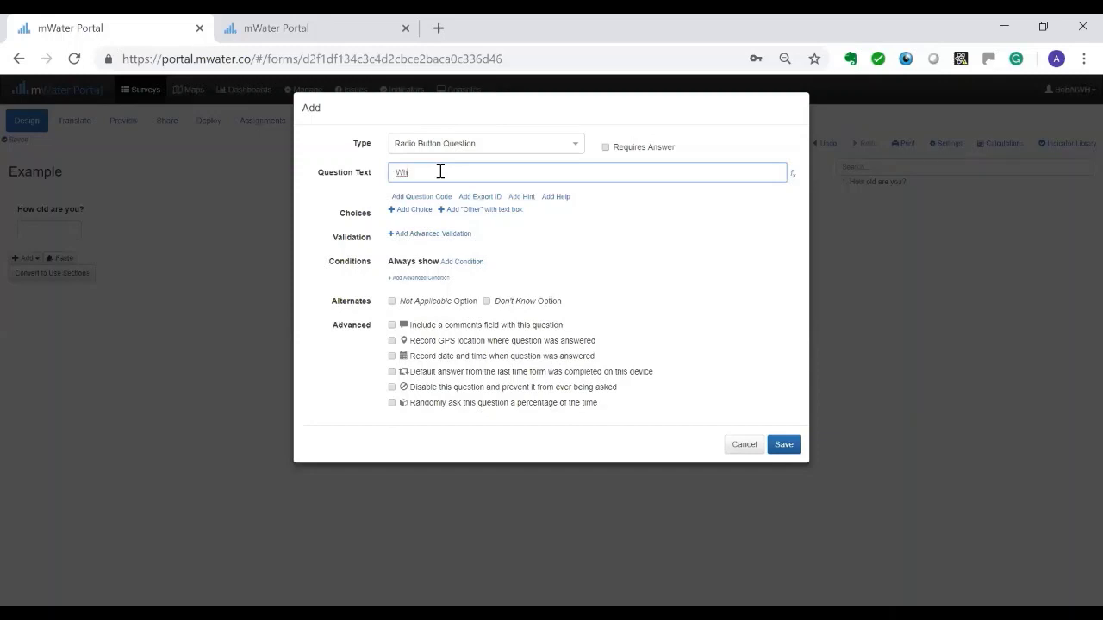
text(What is your gender?)
Step: Give the gender question the choices Male and Female and save it
click(414, 208)
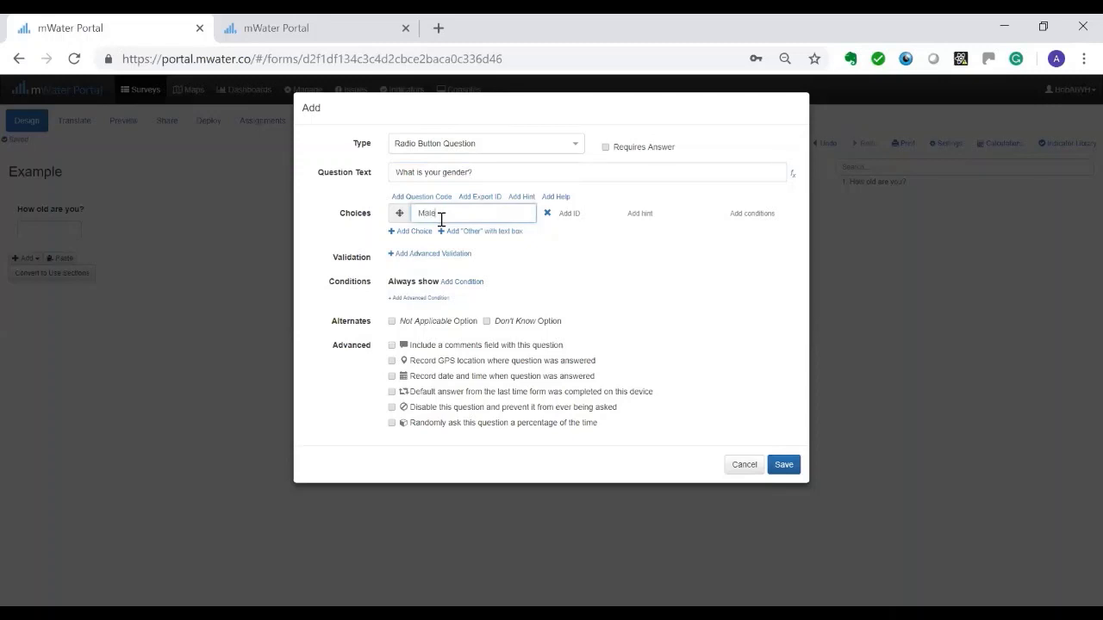
click(418, 231)
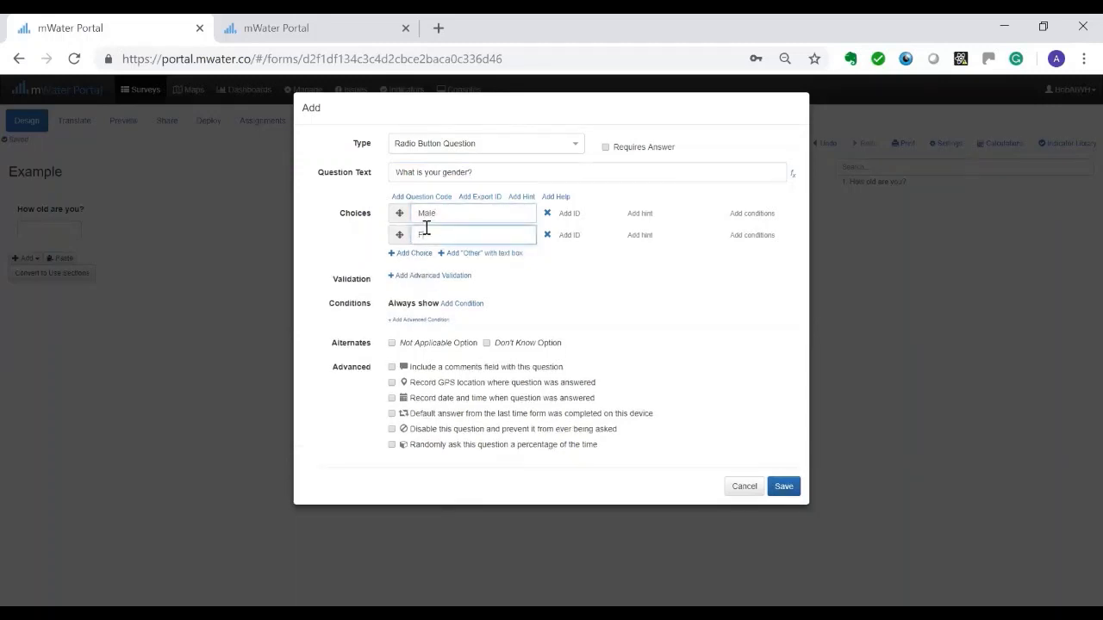
click(785, 486)
mouse_move(150, 287)
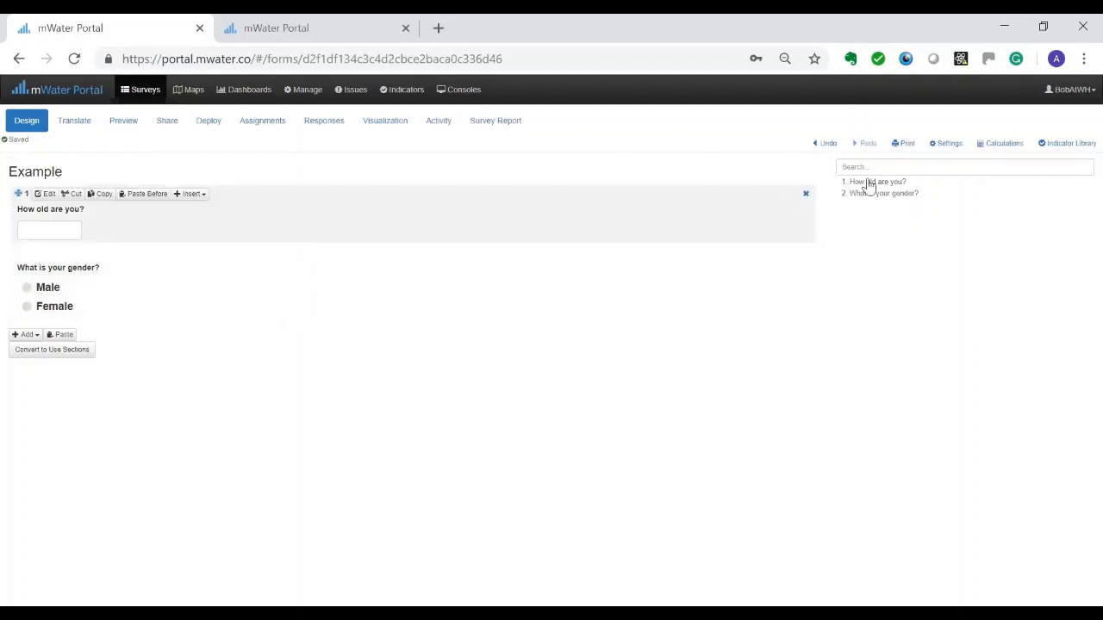
Step: Search the Indicator Library for 'Washingto' to locate the Washington group disability questions
click(1073, 144)
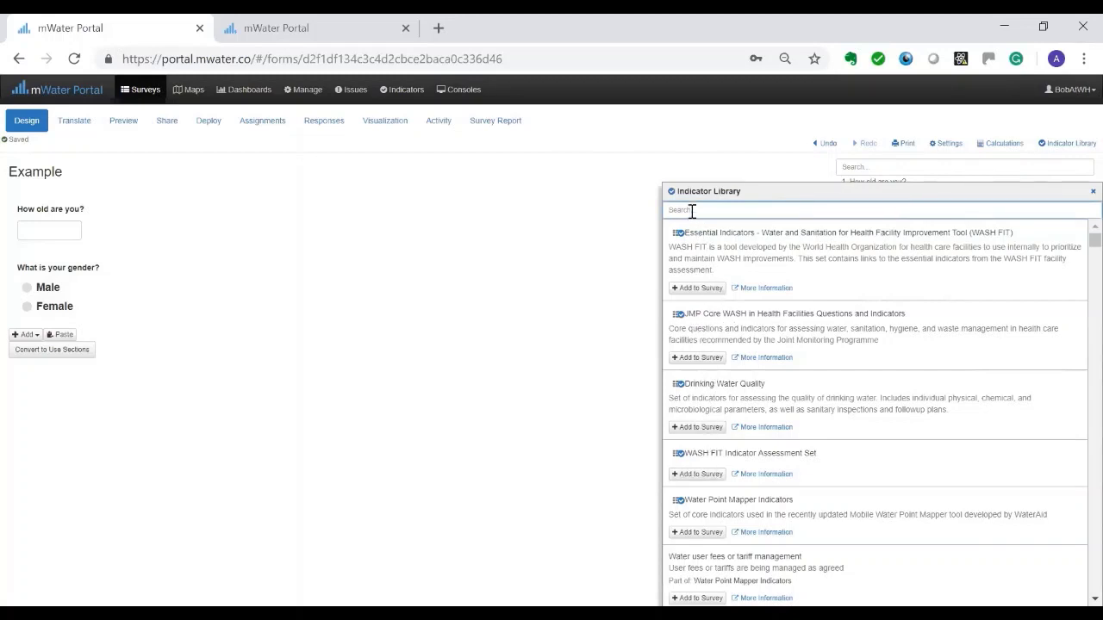
text(Washin)
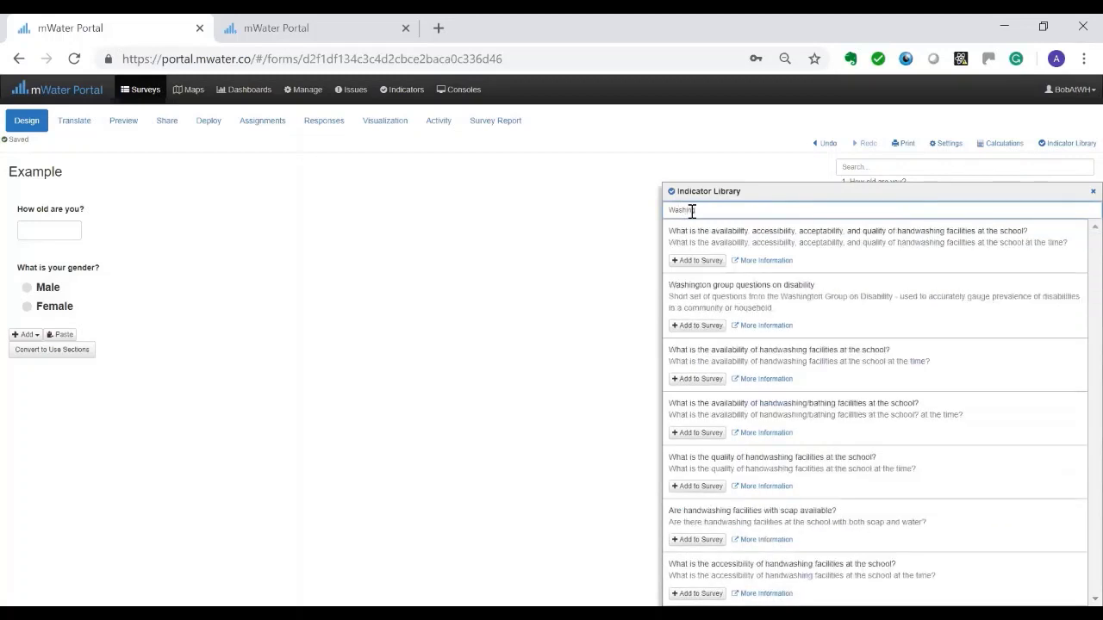
text(gto)
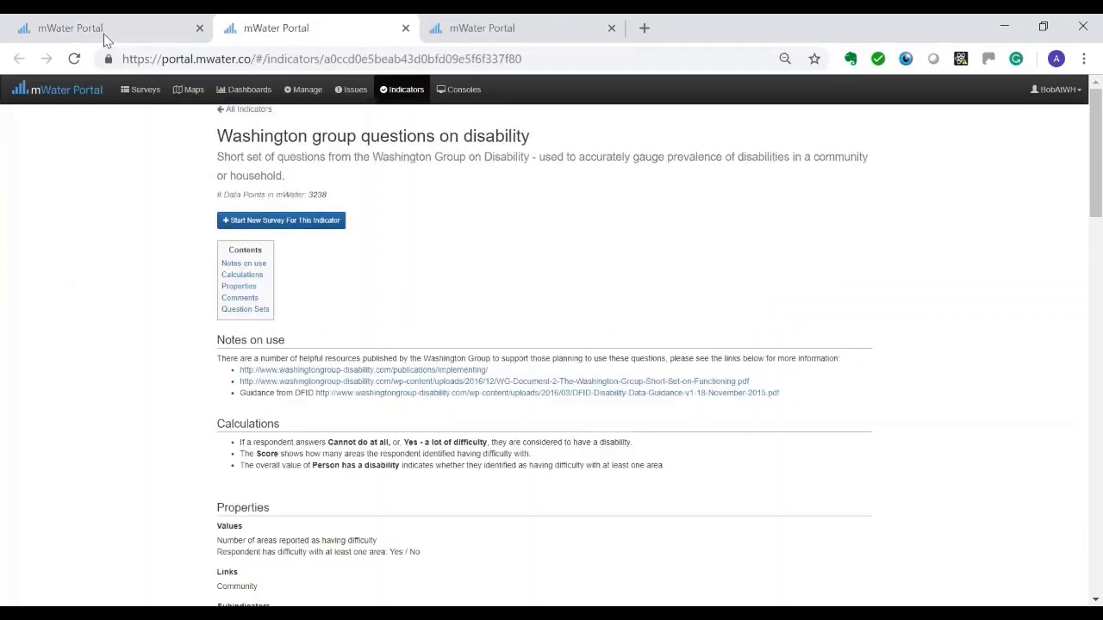
click(131, 41)
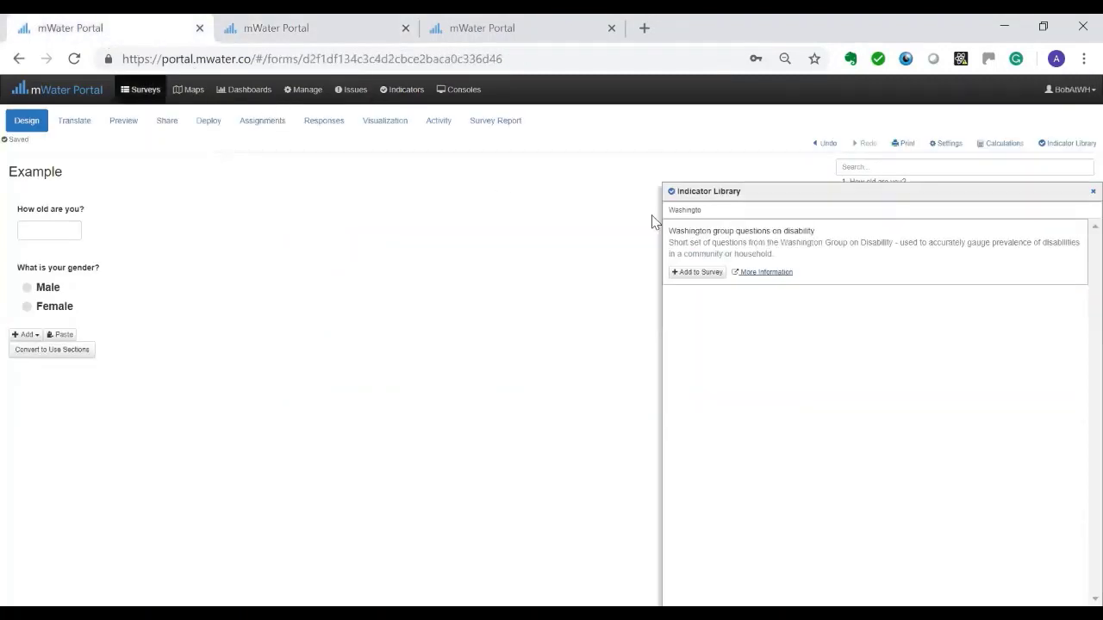
Step: Add the Washington disability indicator set with Closed permissions
click(701, 272)
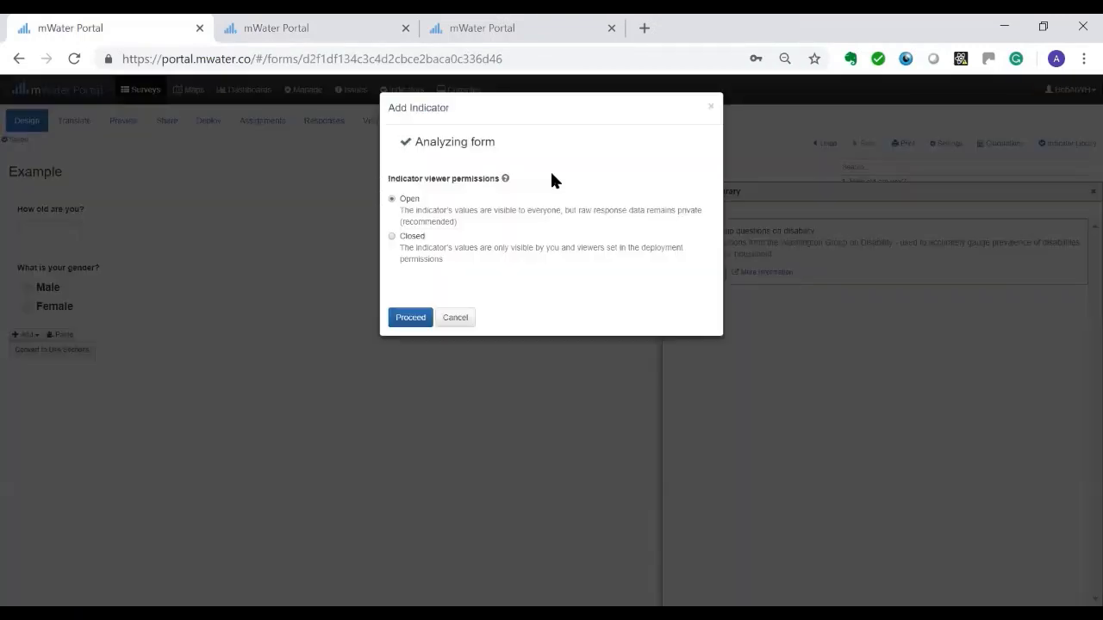
click(393, 237)
click(419, 320)
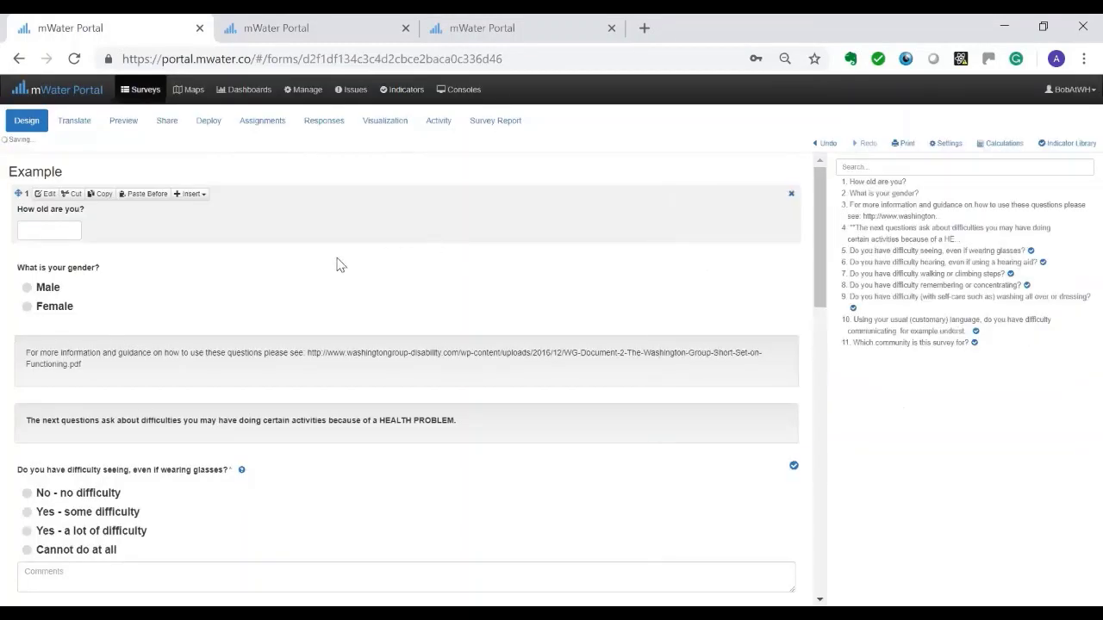
Step: Drag the gender question above the age question
scroll(160, 420, down, 1)
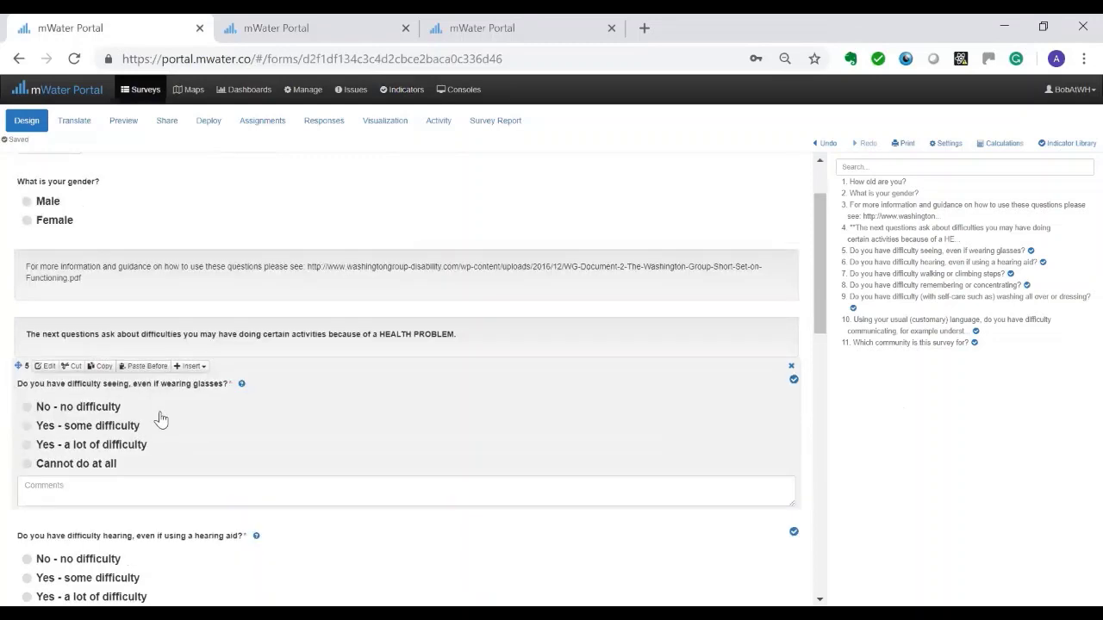
scroll(160, 420, down, 6)
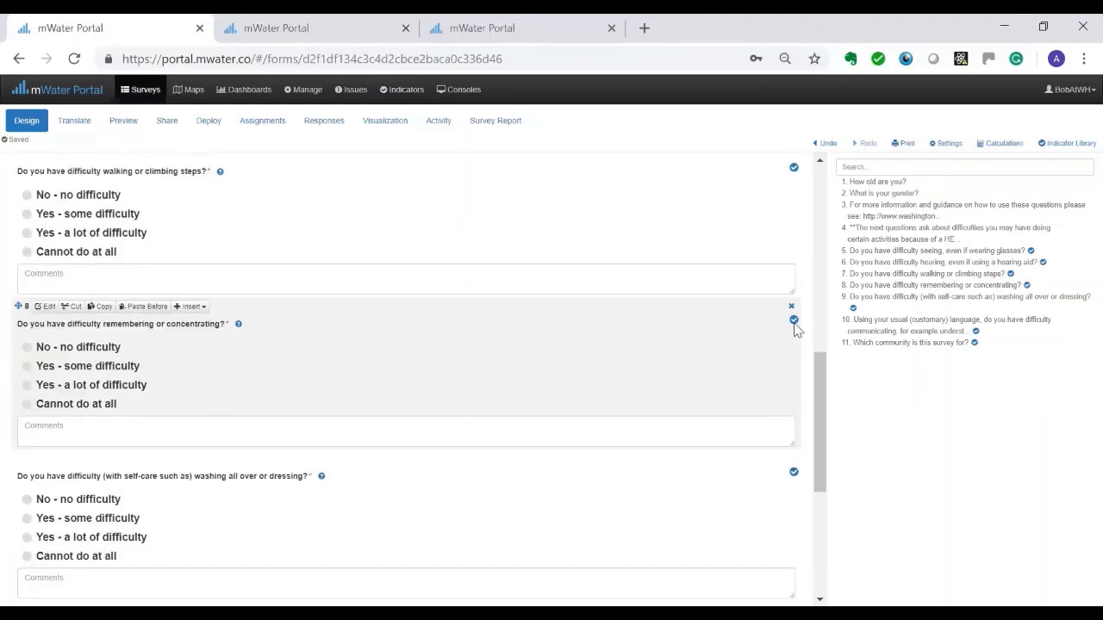
scroll(396, 410, down, 3)
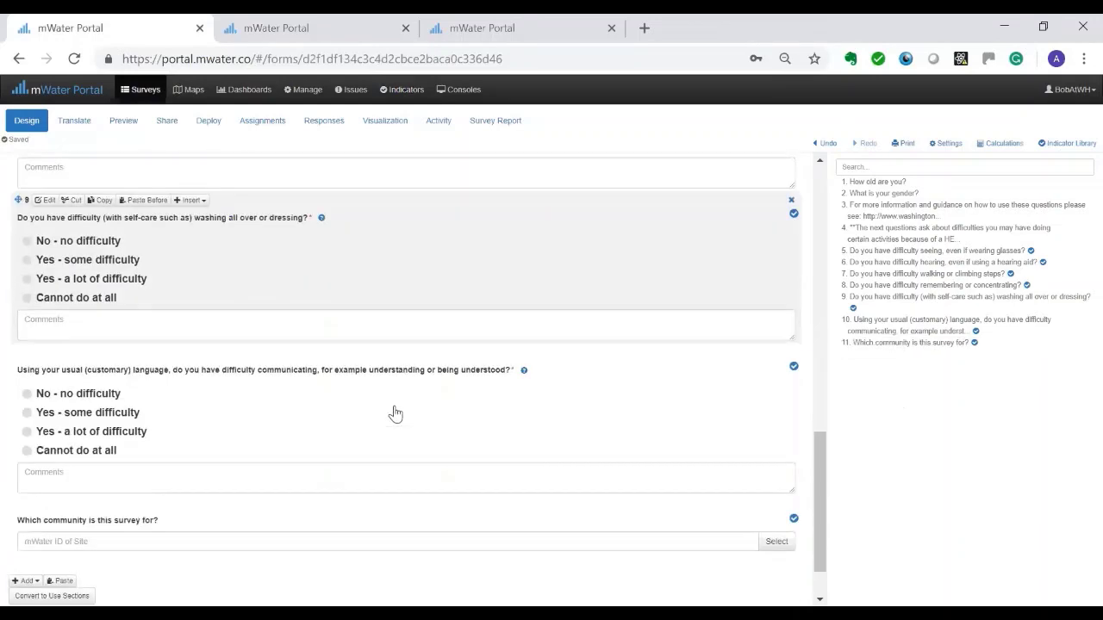
scroll(396, 412, up, 15)
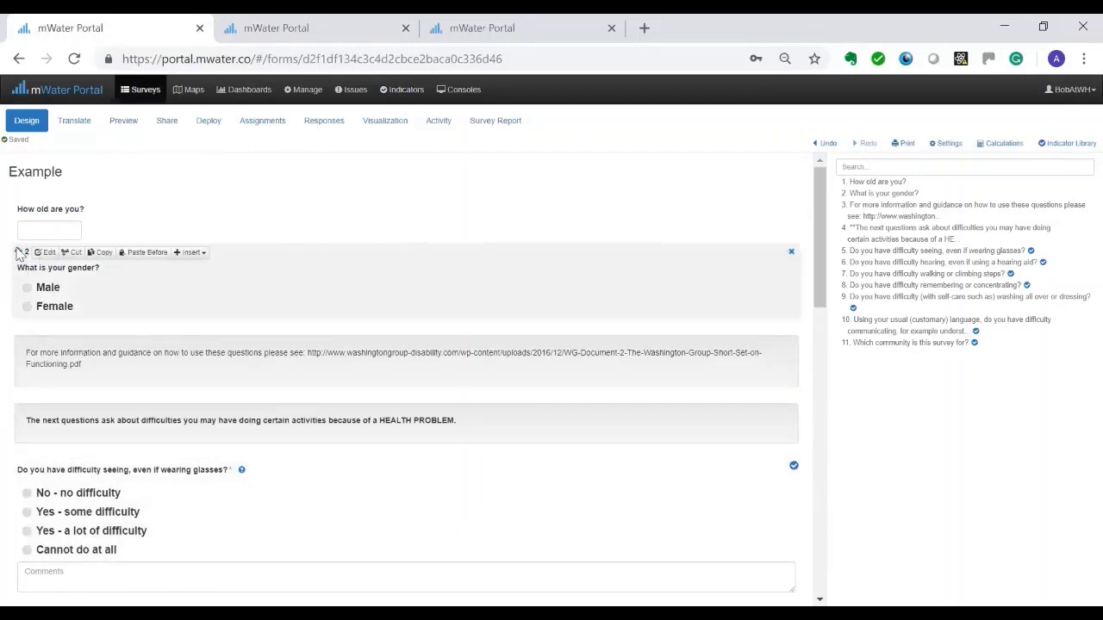
drag(17, 252, 137, 226)
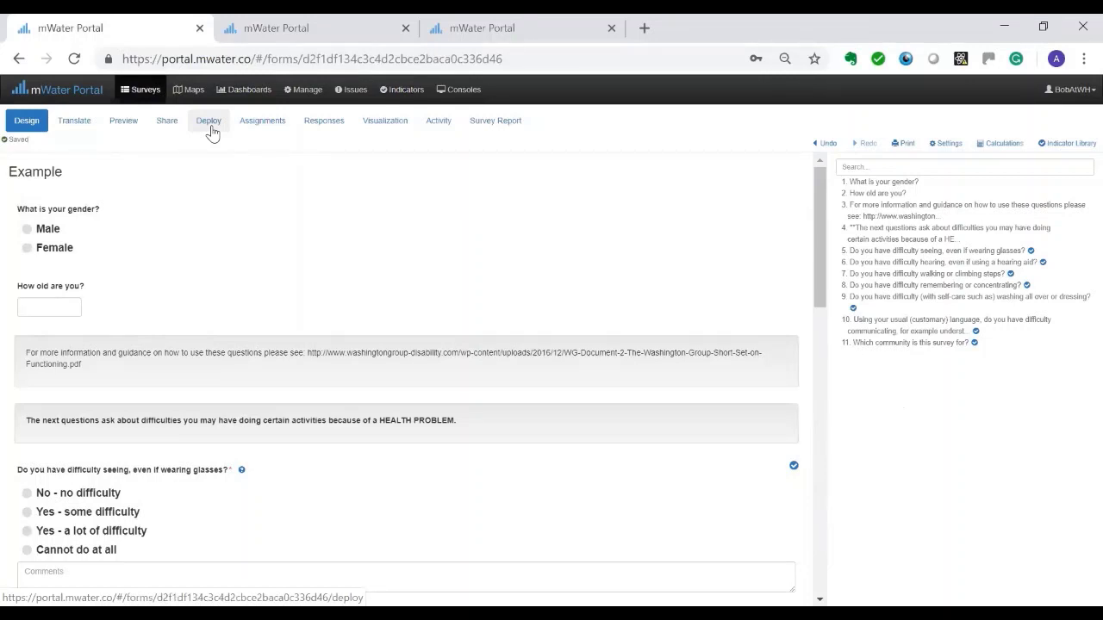
Step: Create a deployment titled 'Example' for one specific enumerator and save it
click(209, 125)
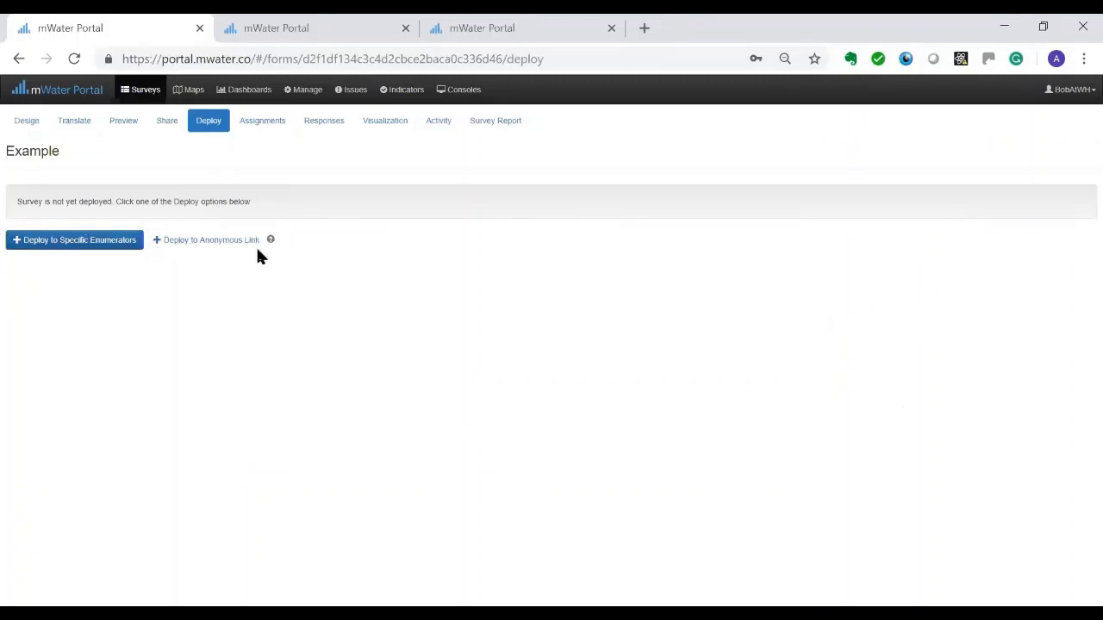
click(112, 248)
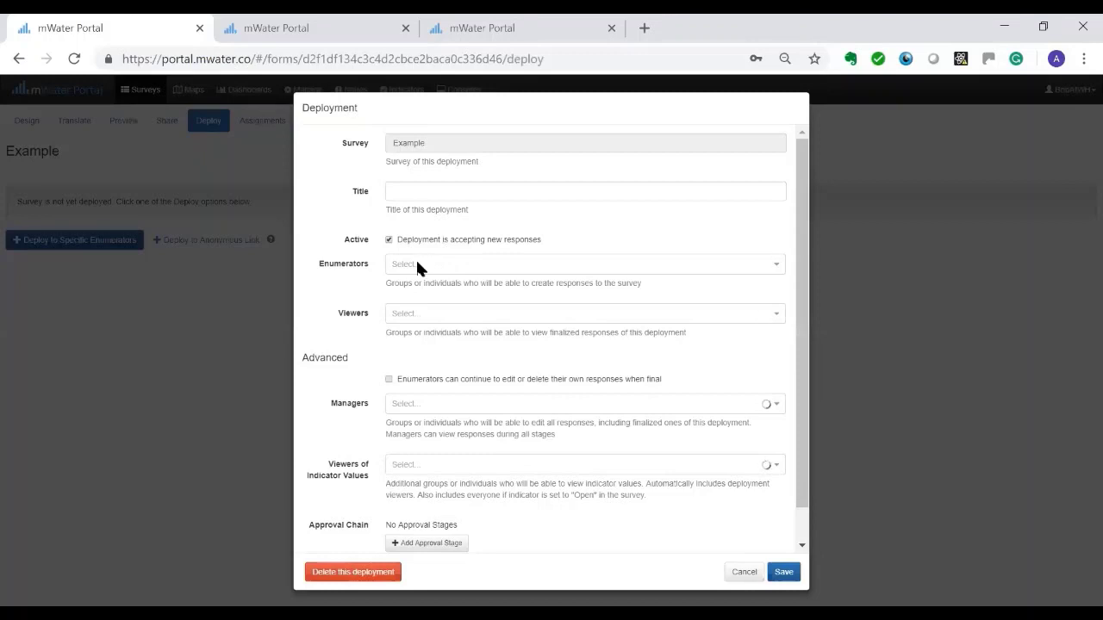
click(418, 264)
text(E)
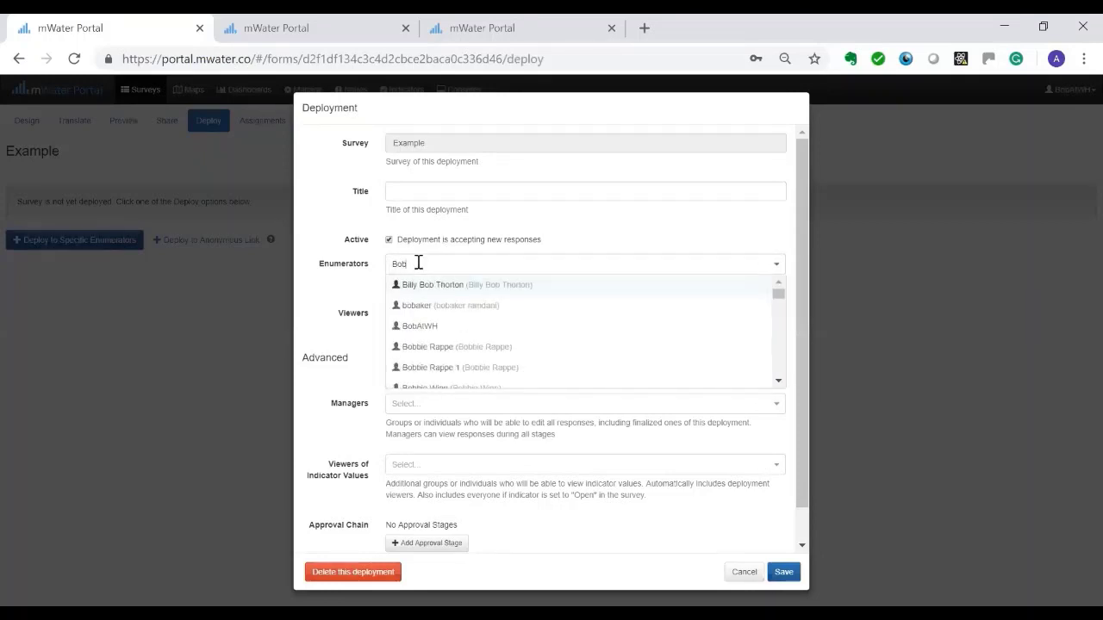
click(429, 325)
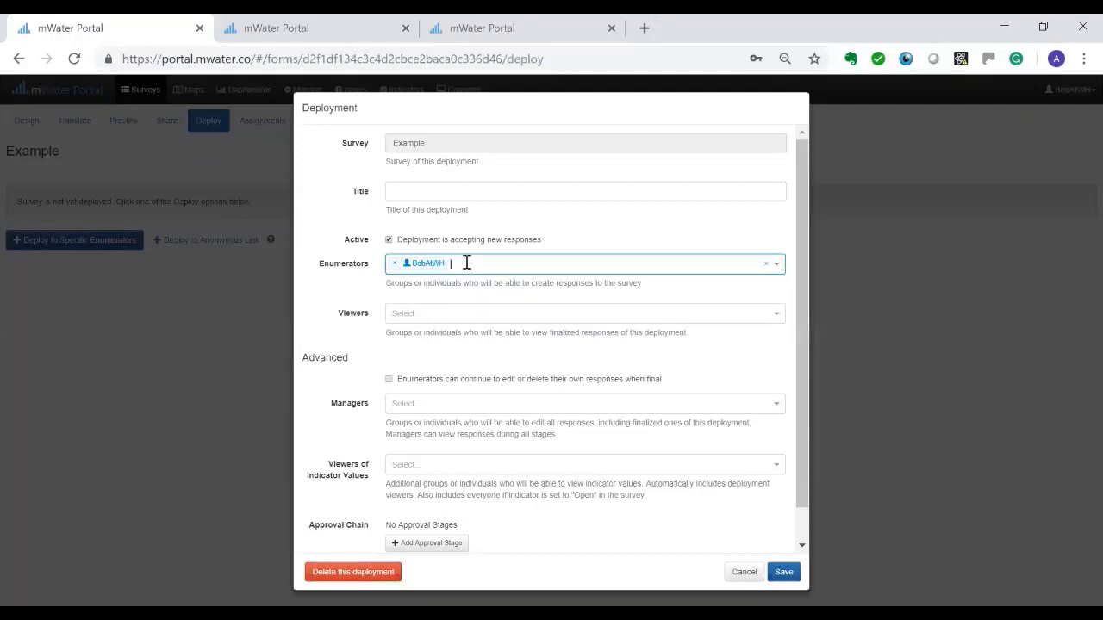
click(399, 190)
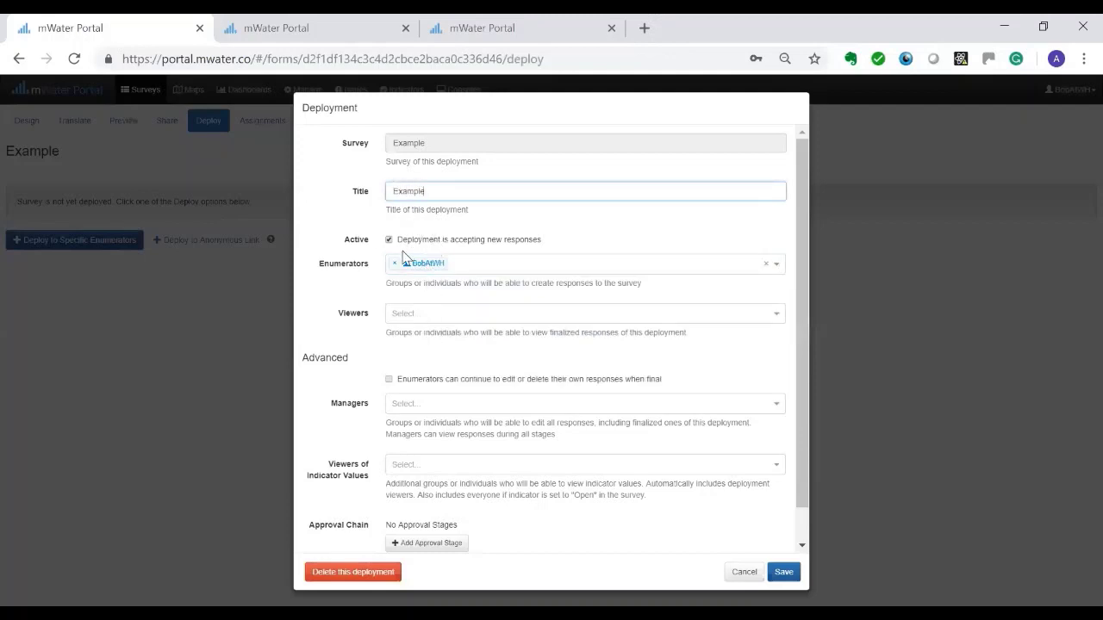
click(785, 573)
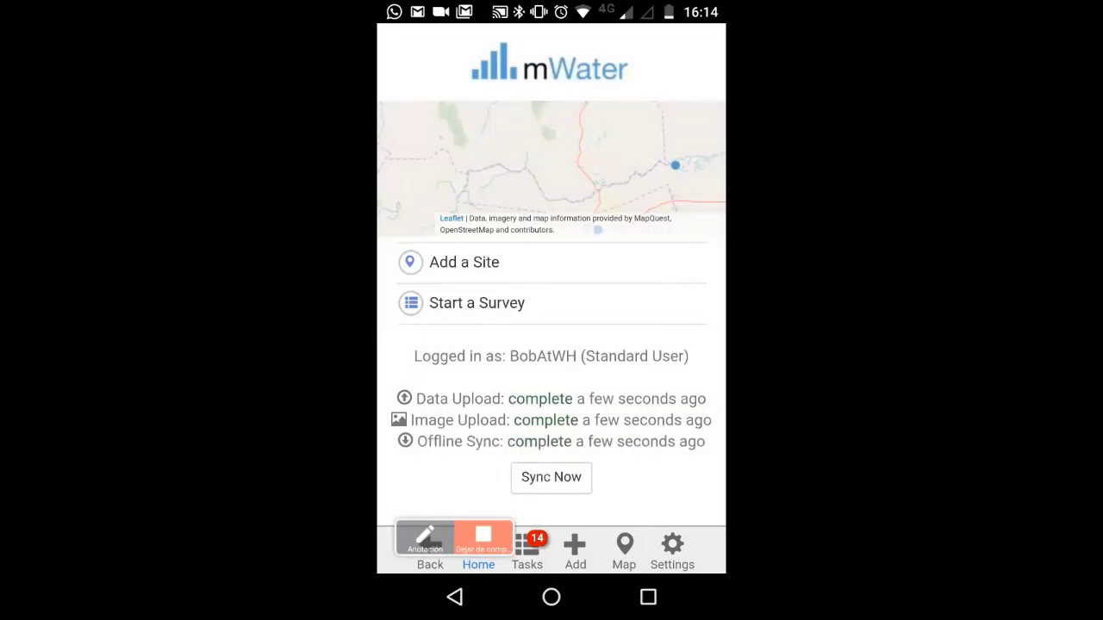
Step: Start a new Example survey response and answer Male, age 35
click(476, 303)
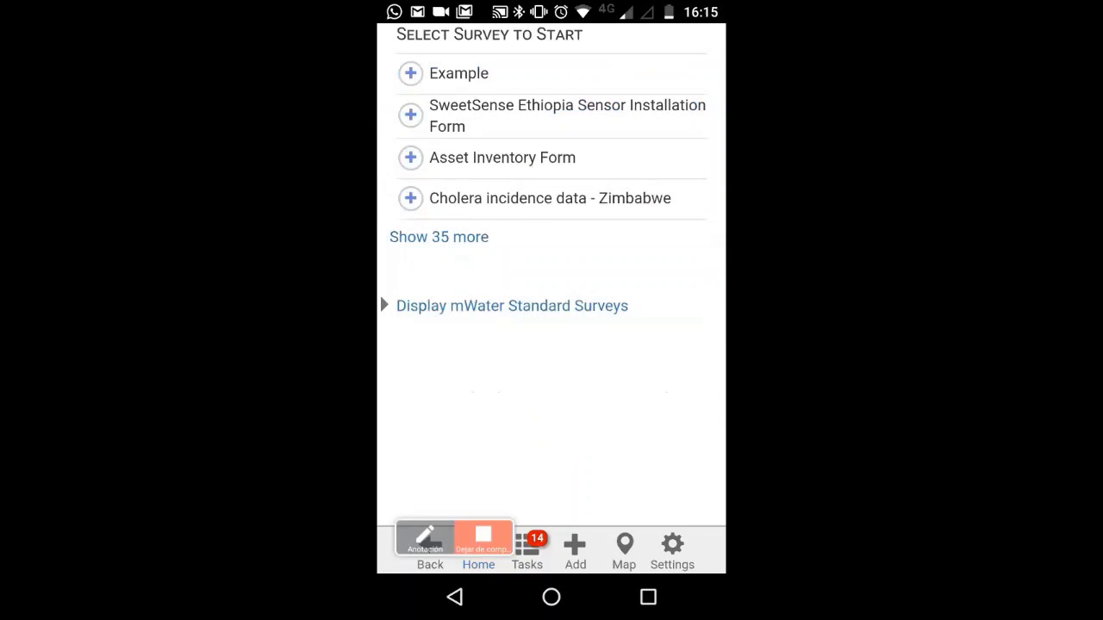
click(459, 73)
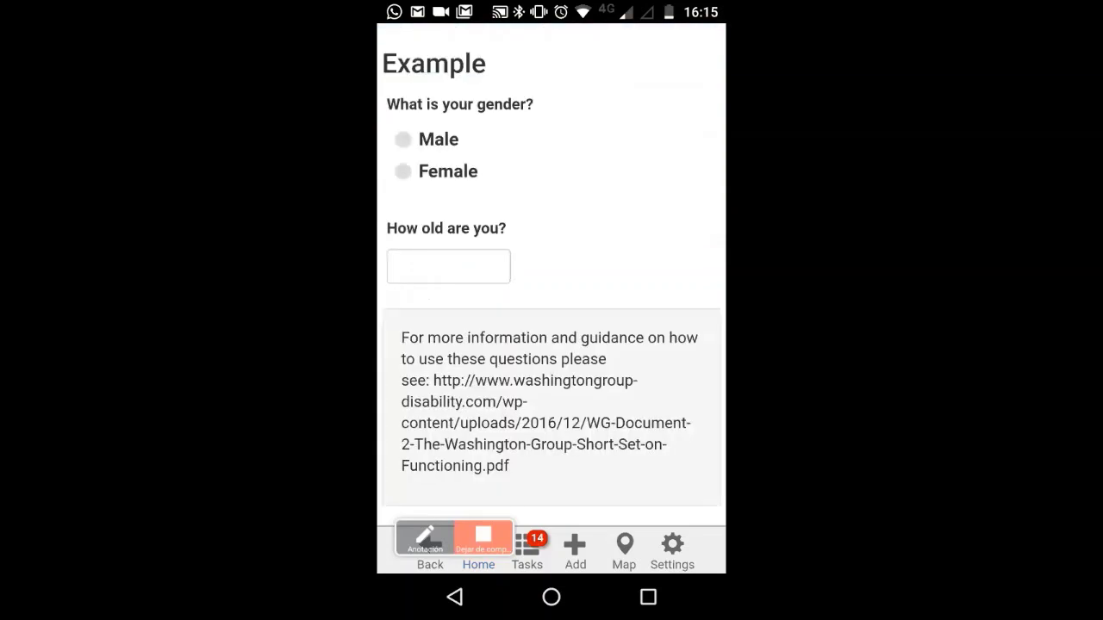
click(403, 140)
click(448, 266)
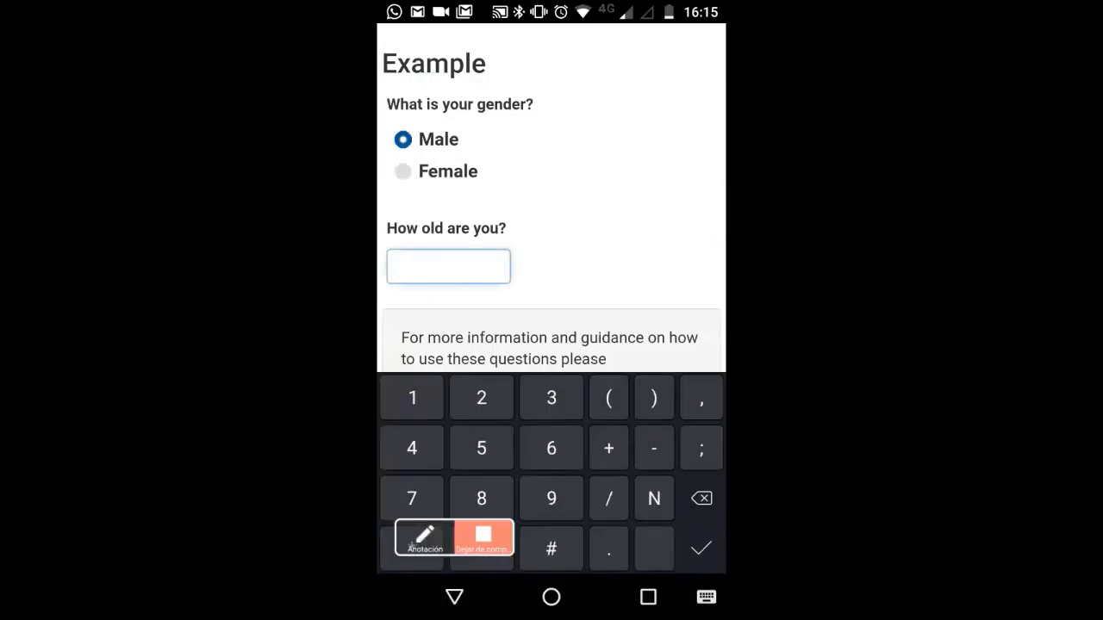
text(35)
Step: Answer no difficulty for seeing and hearing; some difficulty for walking, remembering and self-care
scroll(551, 197, down, 10)
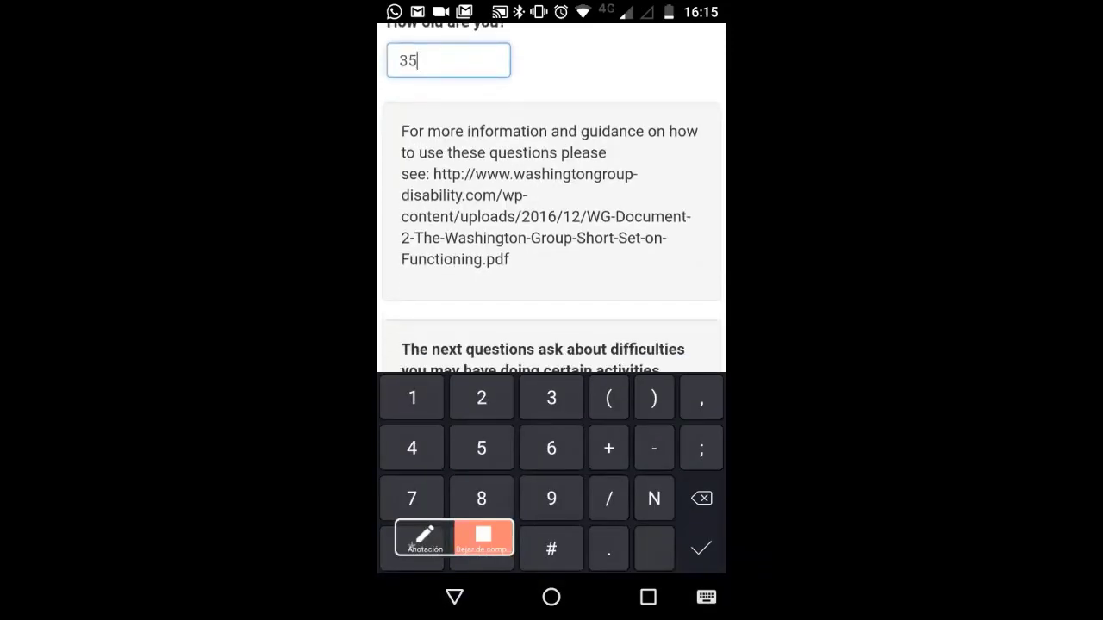
click(404, 260)
scroll(552, 258, down, 5)
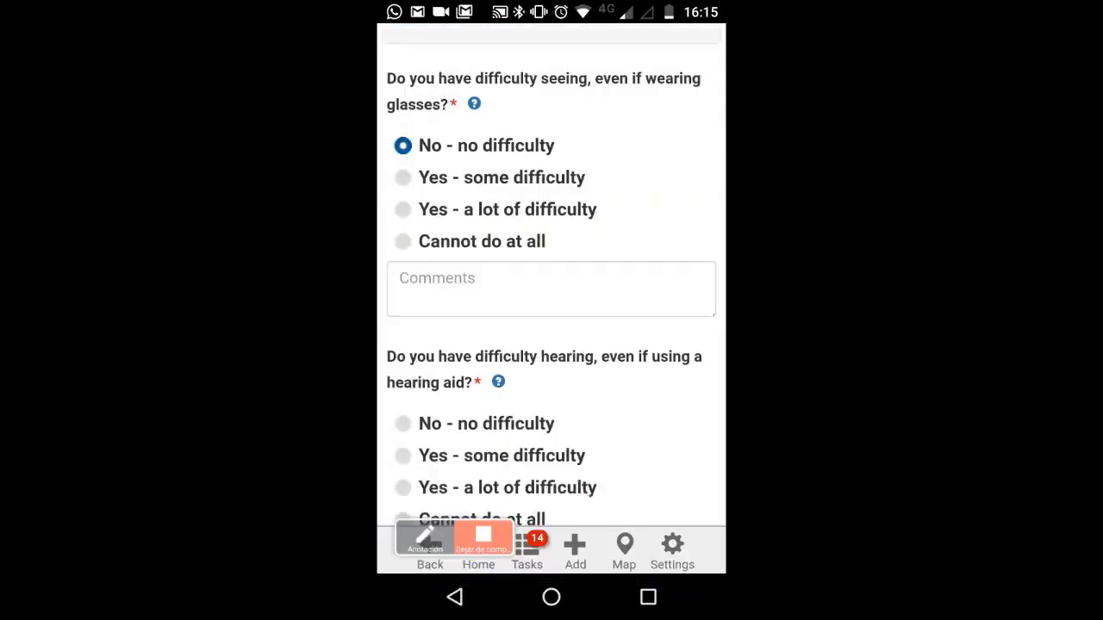
click(404, 296)
scroll(552, 302, down, 3)
click(403, 409)
scroll(551, 301, down, 5)
click(403, 329)
scroll(552, 302, down, 4)
click(404, 332)
scroll(552, 301, down, 2)
Step: Add the self-care comment 'Gfgg', answer some difficulty communicating, and submit
click(552, 384)
text(Gfgg)
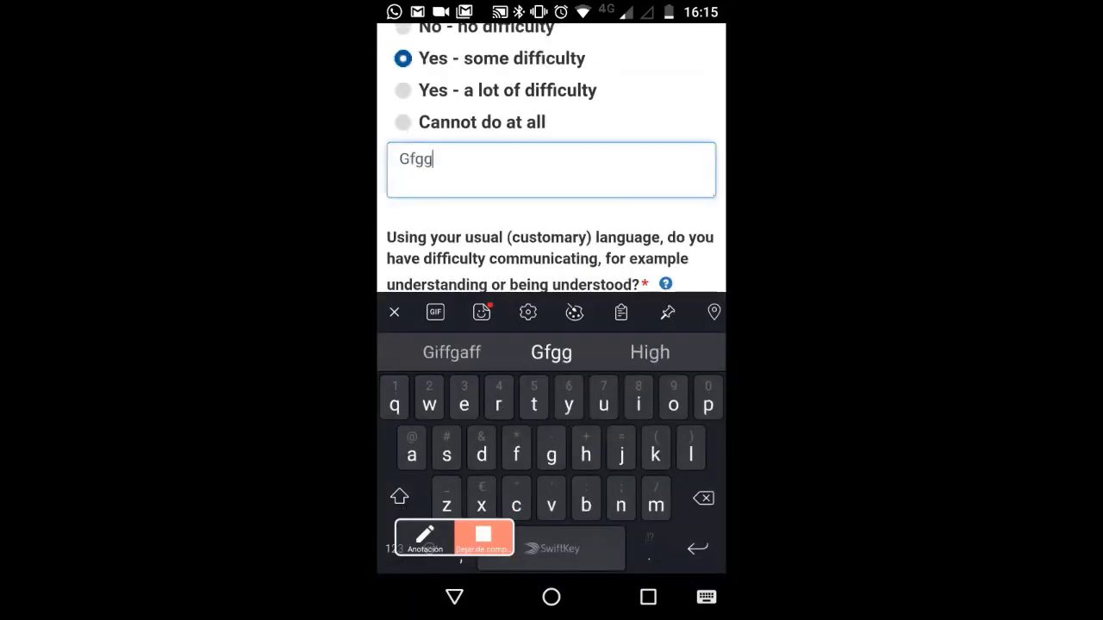
scroll(552, 173, down, 3)
click(403, 178)
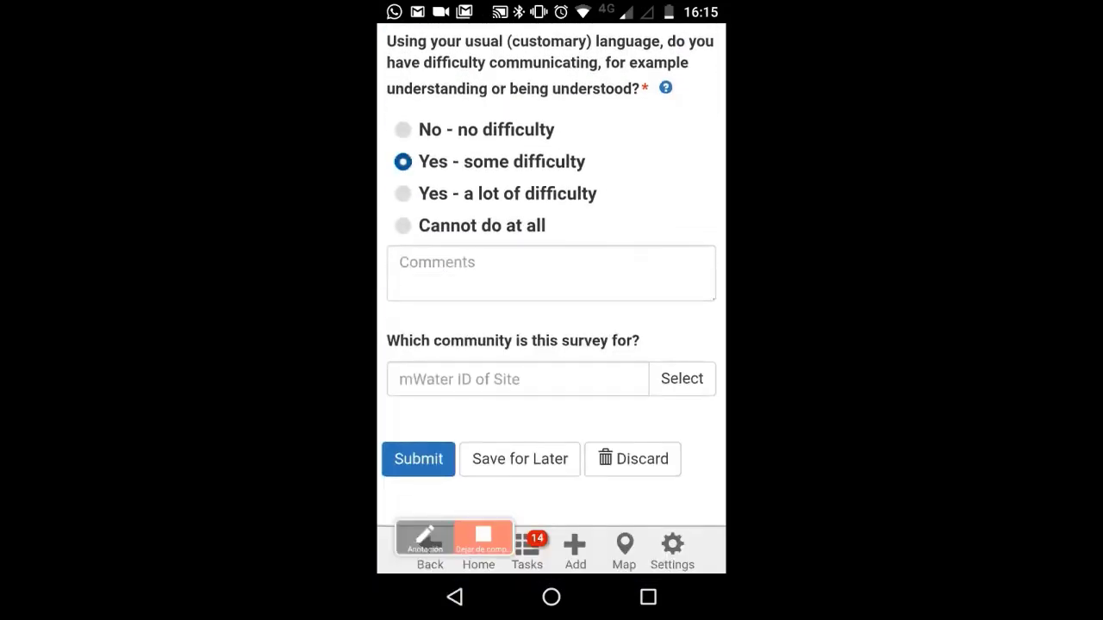
click(418, 459)
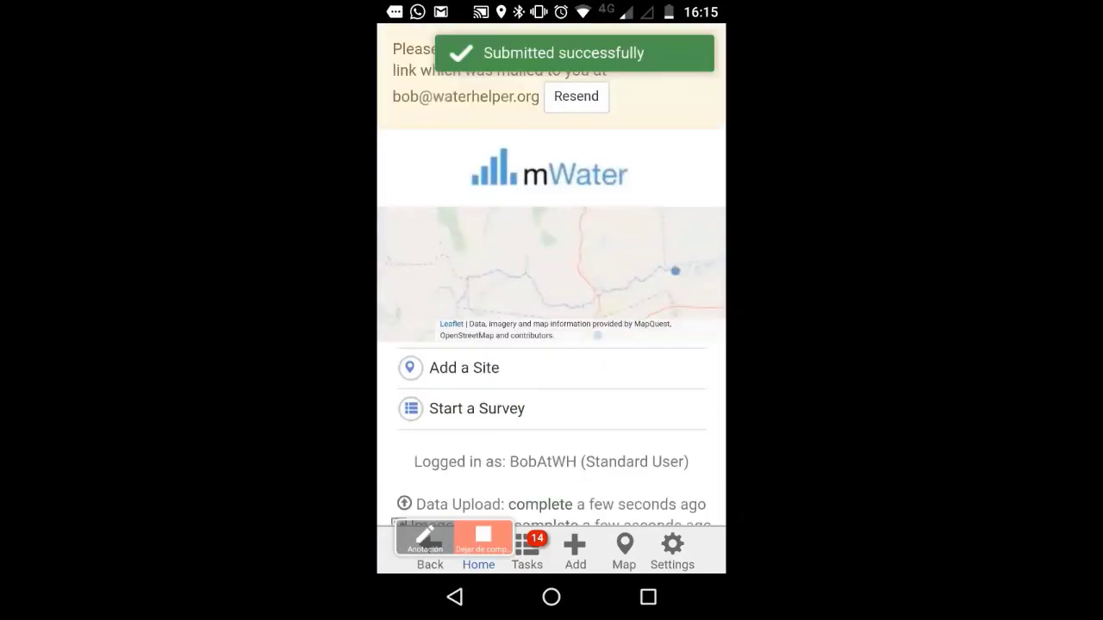
Step: Start another Example response and answer Female, age 25
click(477, 409)
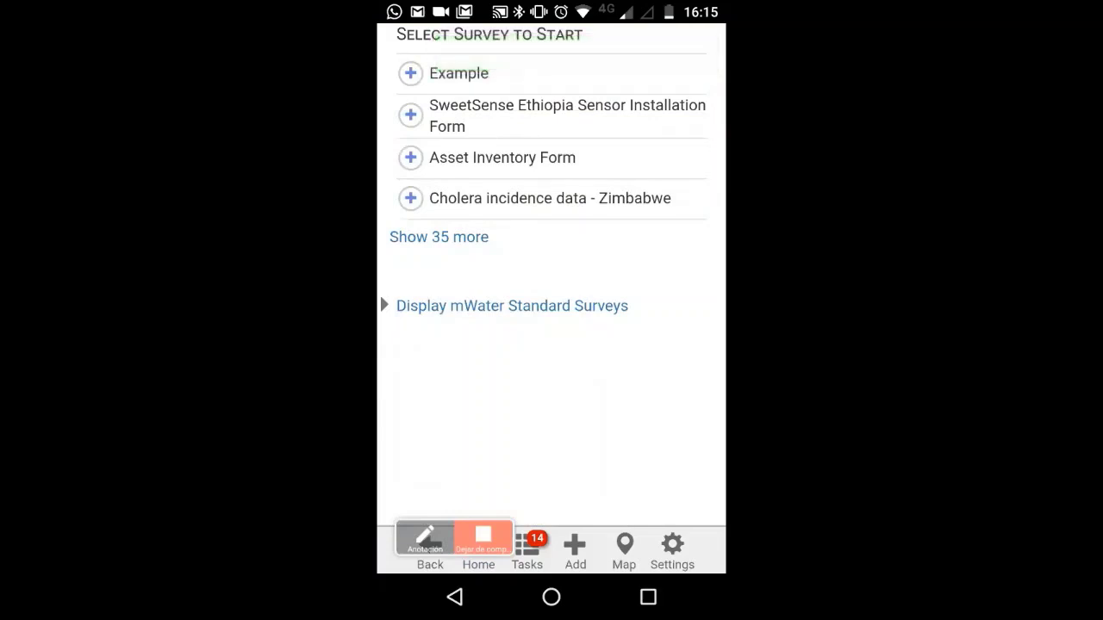
click(402, 171)
click(448, 265)
text(25)
Step: Answer a lot of difficulty for seeing, remembering and self-care; some for hearing and walking
scroll(551, 199, down, 5)
scroll(551, 199, down, 3)
click(403, 175)
scroll(551, 276, down, 3)
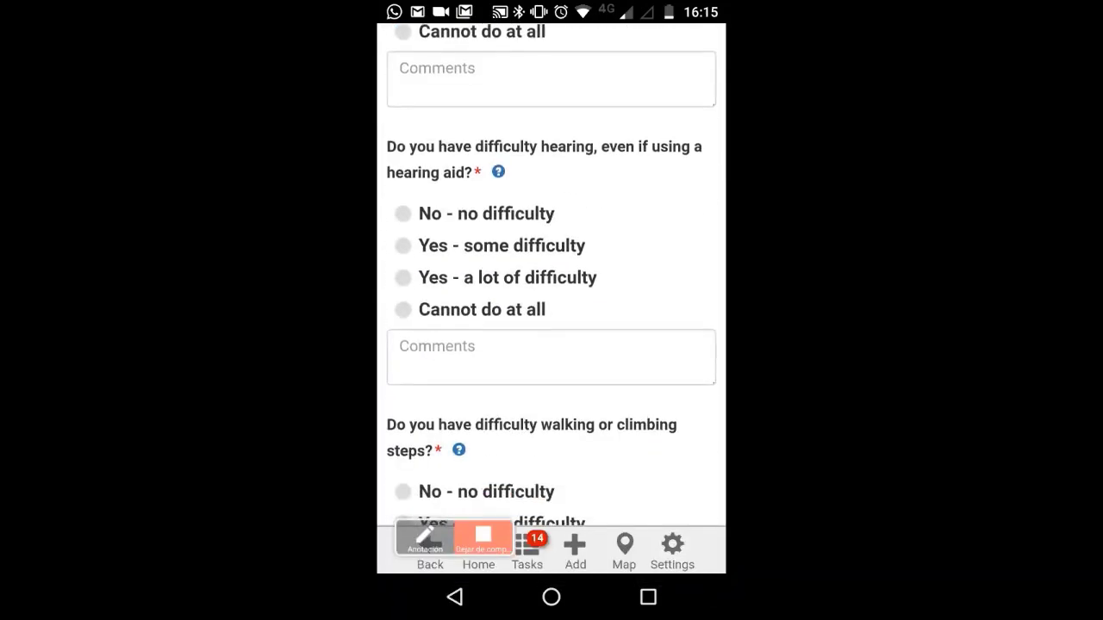
click(403, 245)
scroll(551, 276, down, 5)
click(403, 236)
scroll(552, 276, down, 5)
click(402, 216)
scroll(552, 276, down, 3)
scroll(551, 276, down, 1)
click(402, 293)
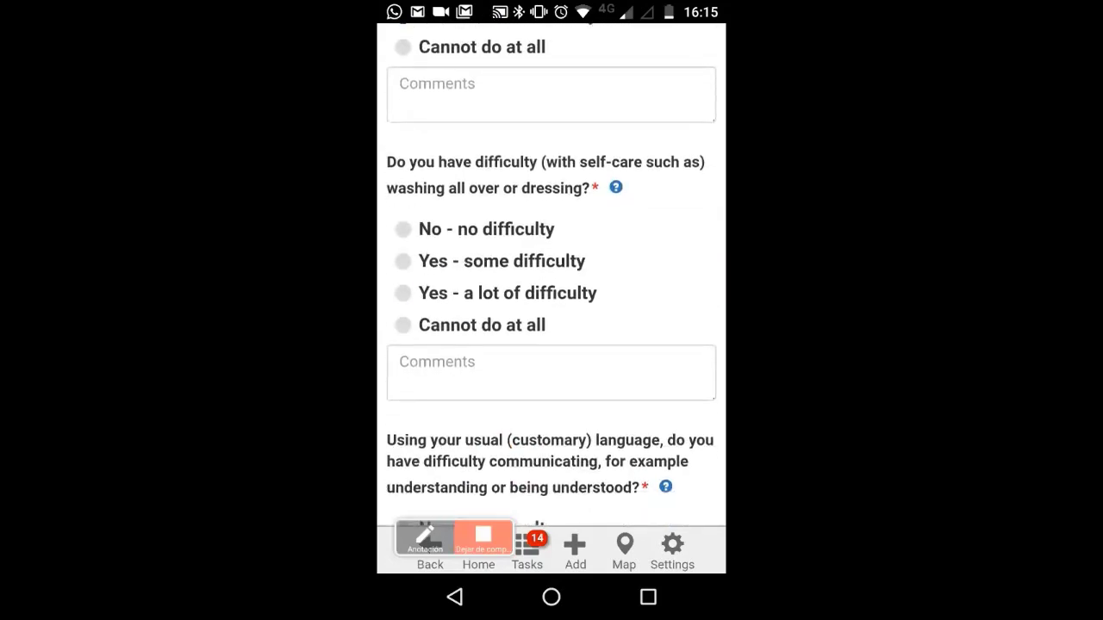
Step: Answer no difficulty communicating and submit the second response
scroll(552, 276, down, 5)
click(403, 285)
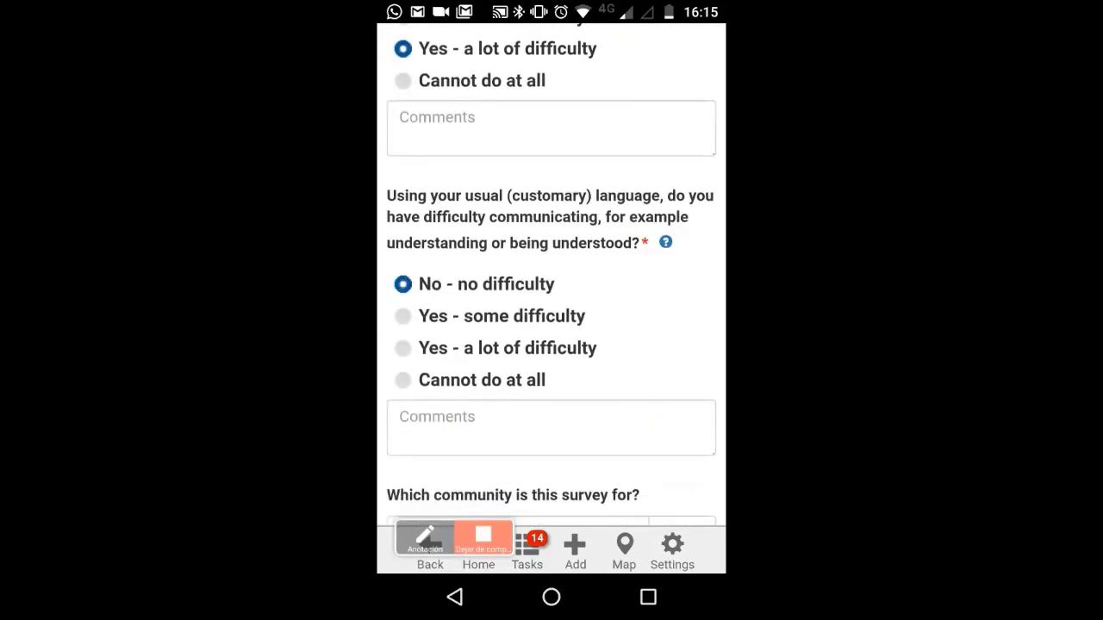
scroll(552, 276, down, 2)
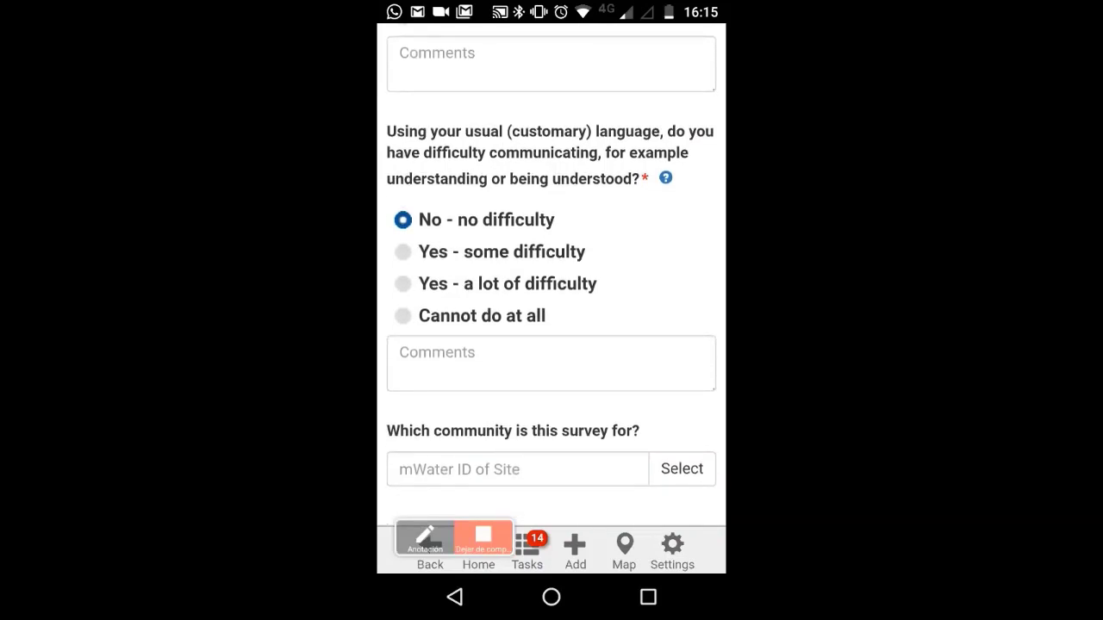
scroll(551, 276, down, 2)
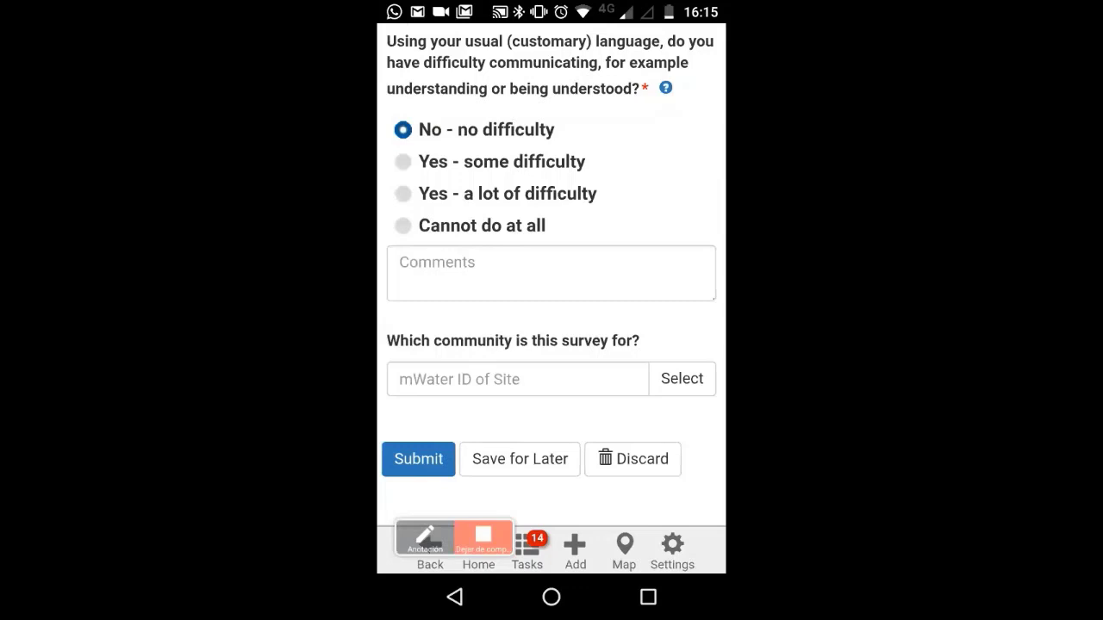
click(418, 459)
scroll(551, 345, down, 4)
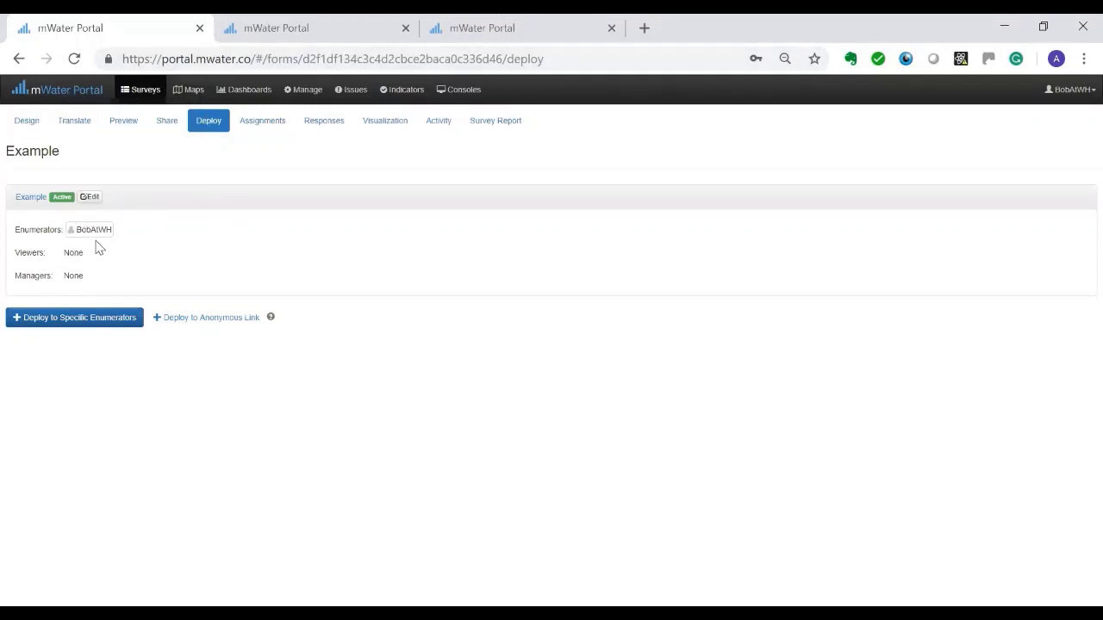
Step: Show the Example survey's responses in Detailed view, one column per question
click(332, 126)
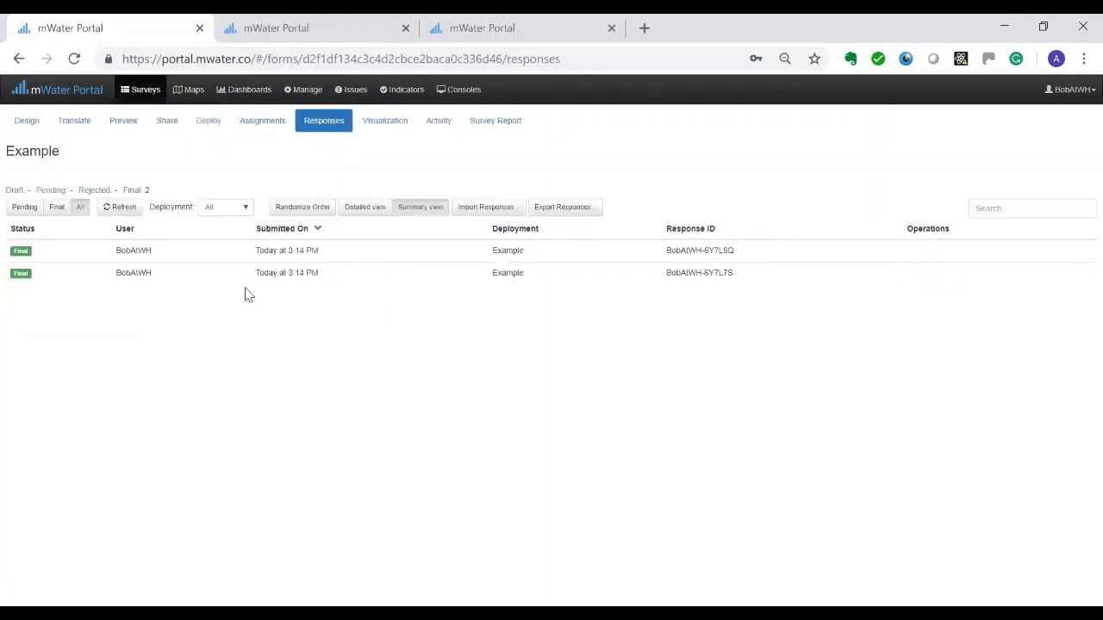
click(362, 209)
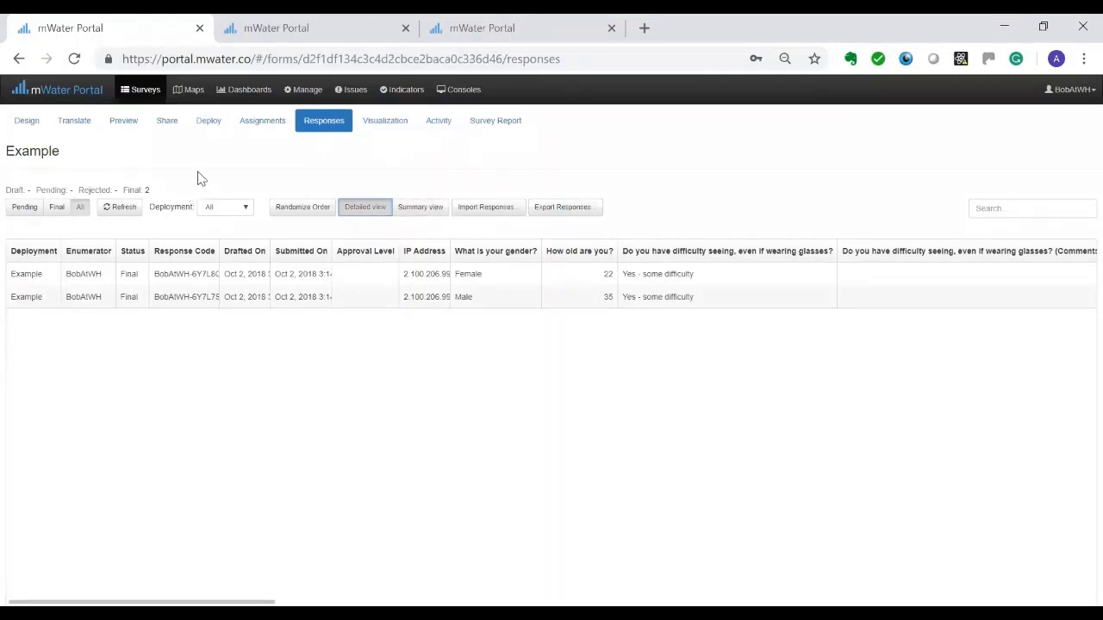
Step: Review the Example survey's response charts: submission dates, 50/50 gender split, age bars and disability donuts
click(383, 127)
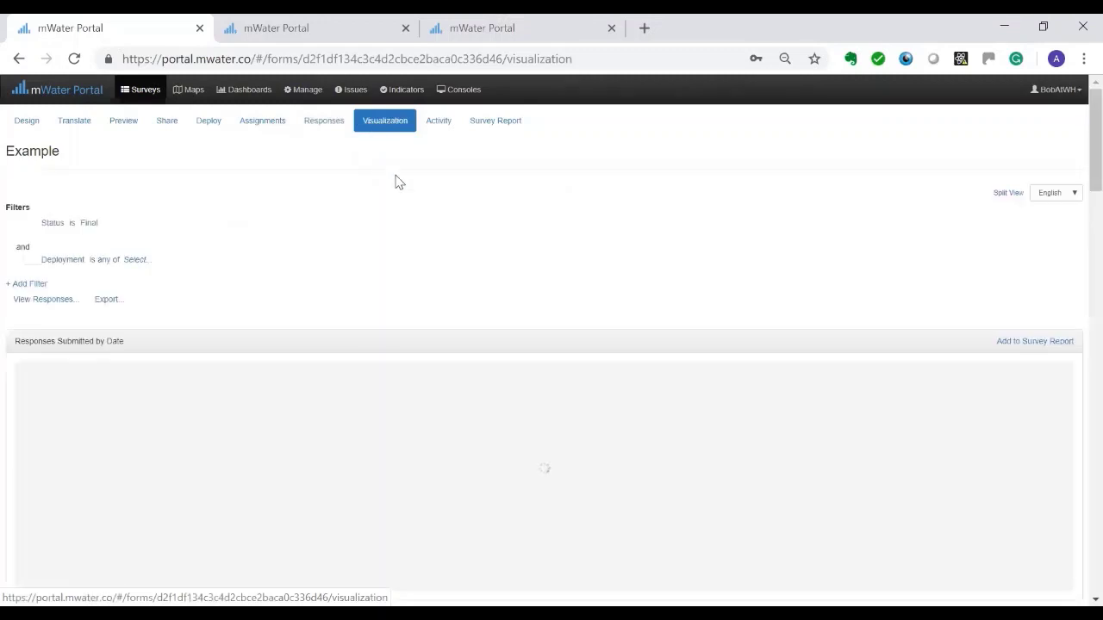
scroll(402, 176, down, 2)
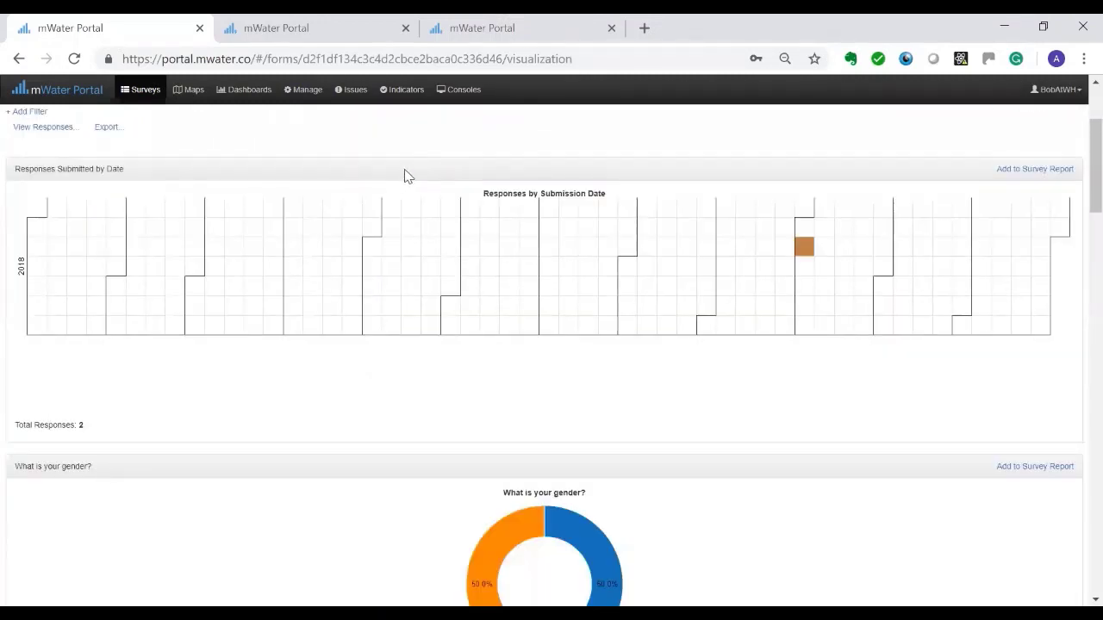
scroll(406, 176, down, 1)
scroll(406, 175, down, 1)
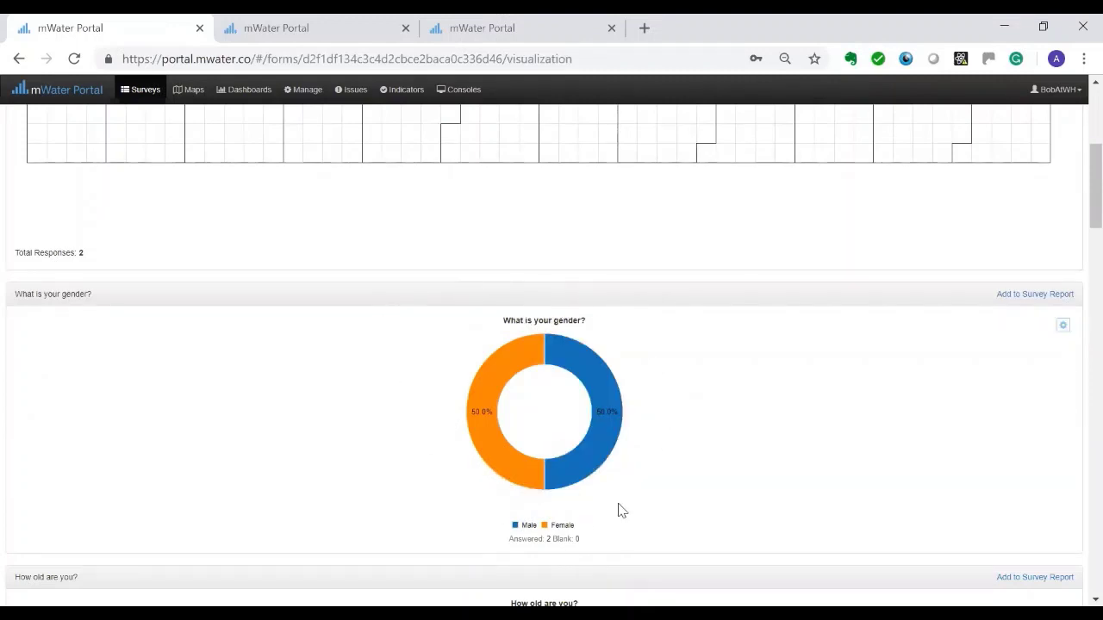
scroll(601, 420, down, 1)
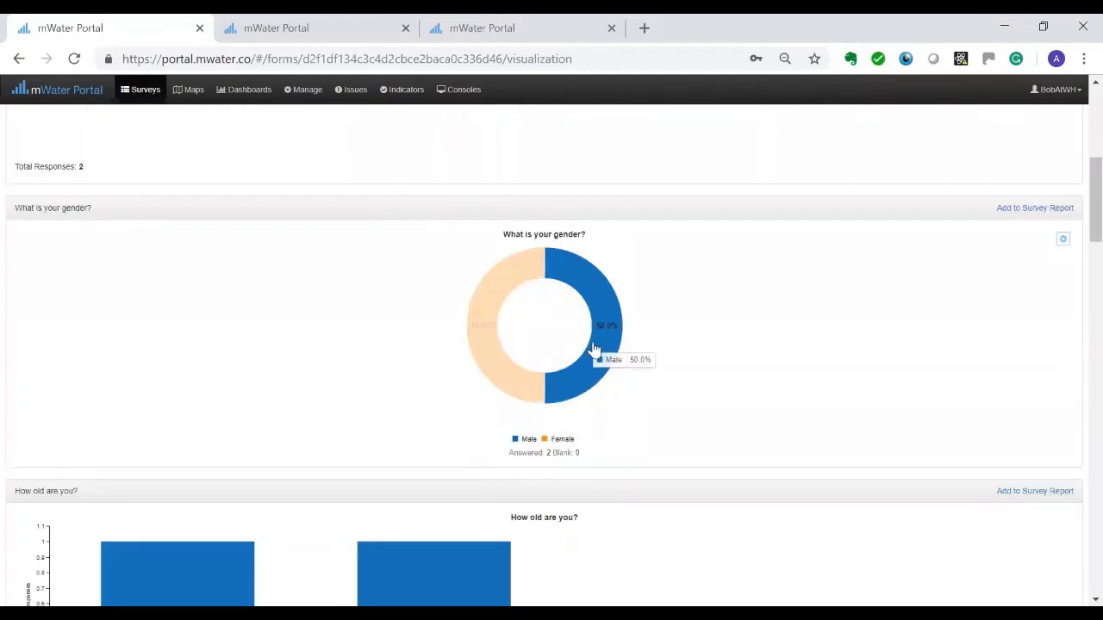
scroll(594, 349, down, 3)
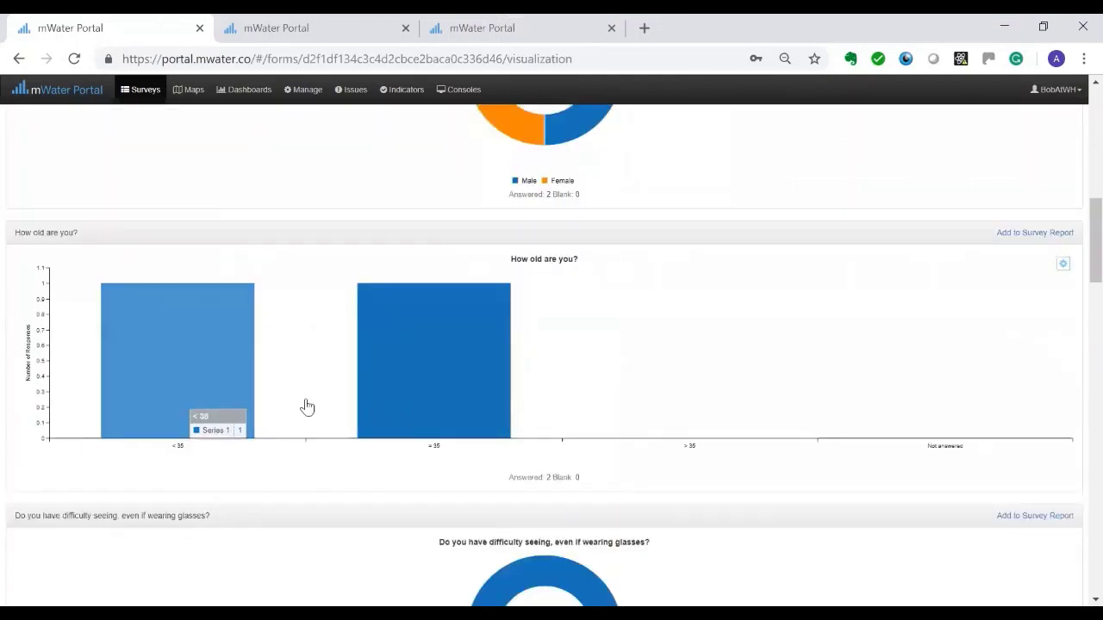
scroll(445, 387, down, 3)
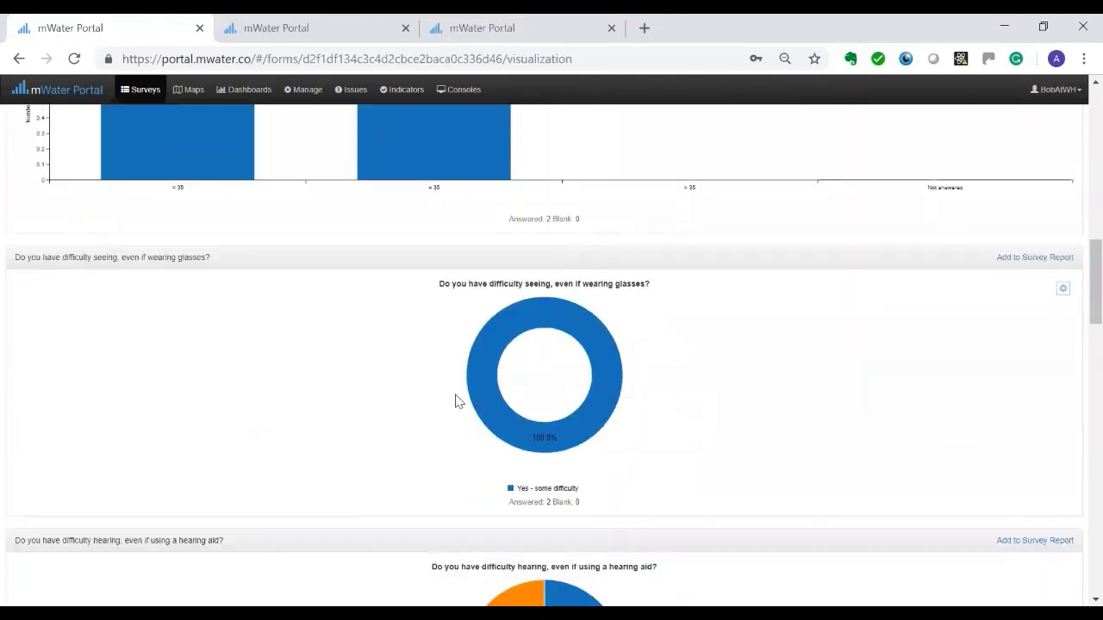
scroll(456, 402, down, 4)
scroll(537, 480, down, 3)
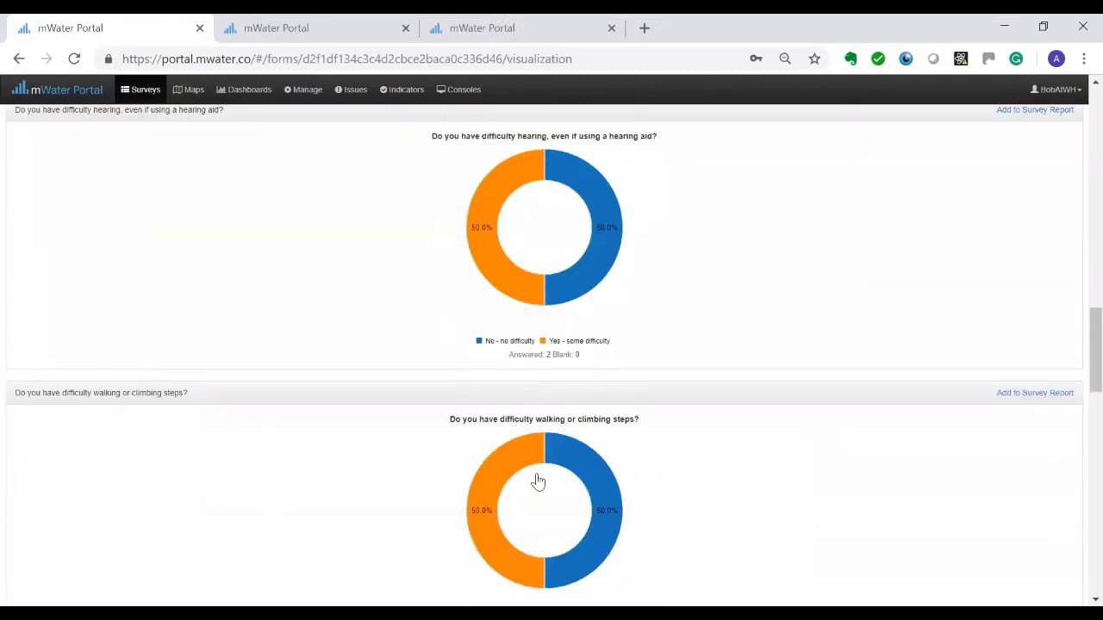
scroll(497, 444, up, 5)
scroll(497, 445, up, 15)
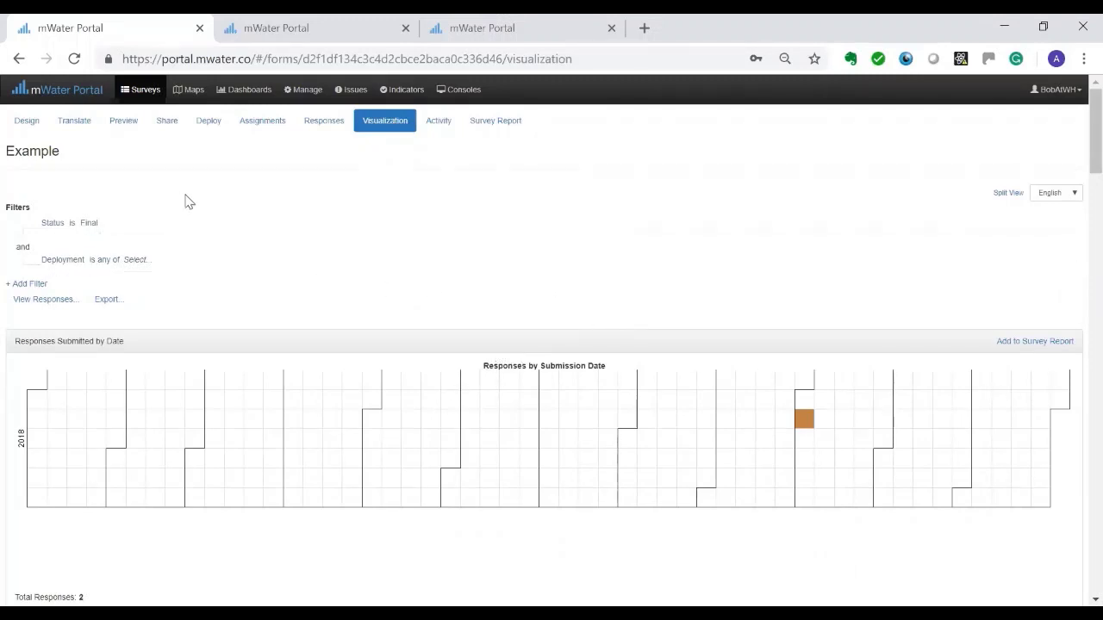
Step: Add the submission-date, hearing and washing/dressing charts to the Example survey's report
scroll(936, 359, down, 3)
scroll(936, 359, up, 3)
click(1047, 342)
scroll(759, 338, down, 6)
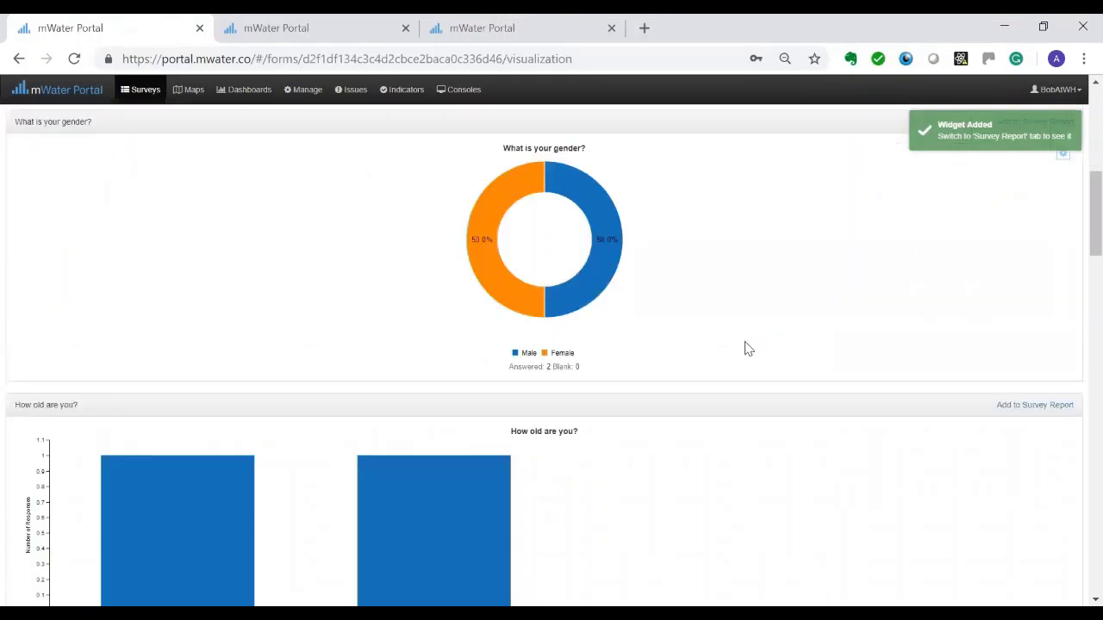
scroll(748, 349, down, 8)
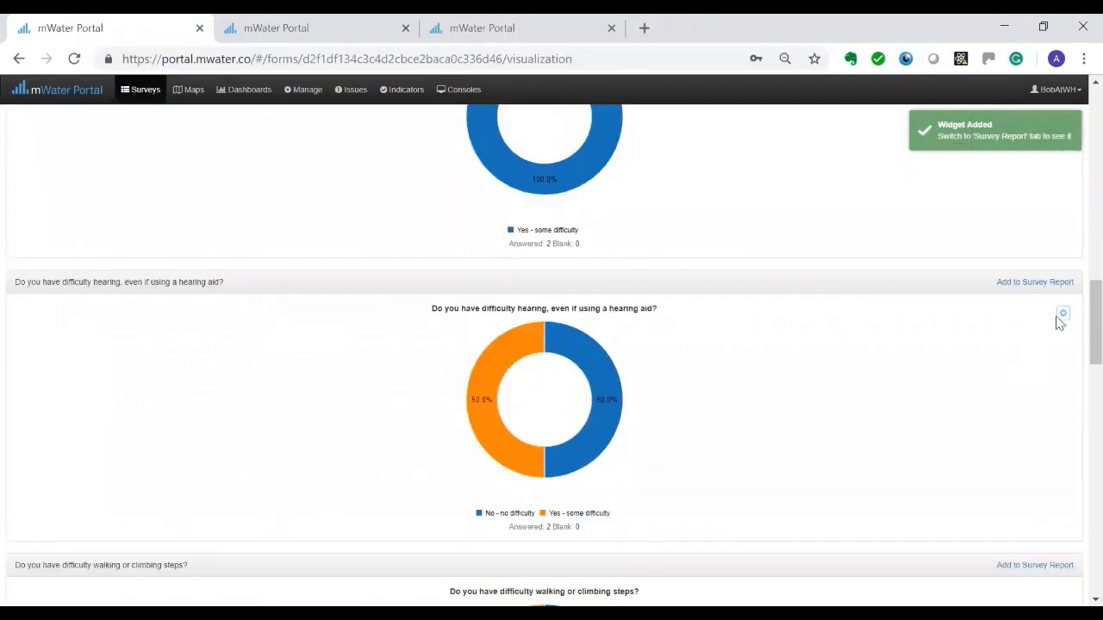
click(1044, 283)
scroll(721, 370, down, 7)
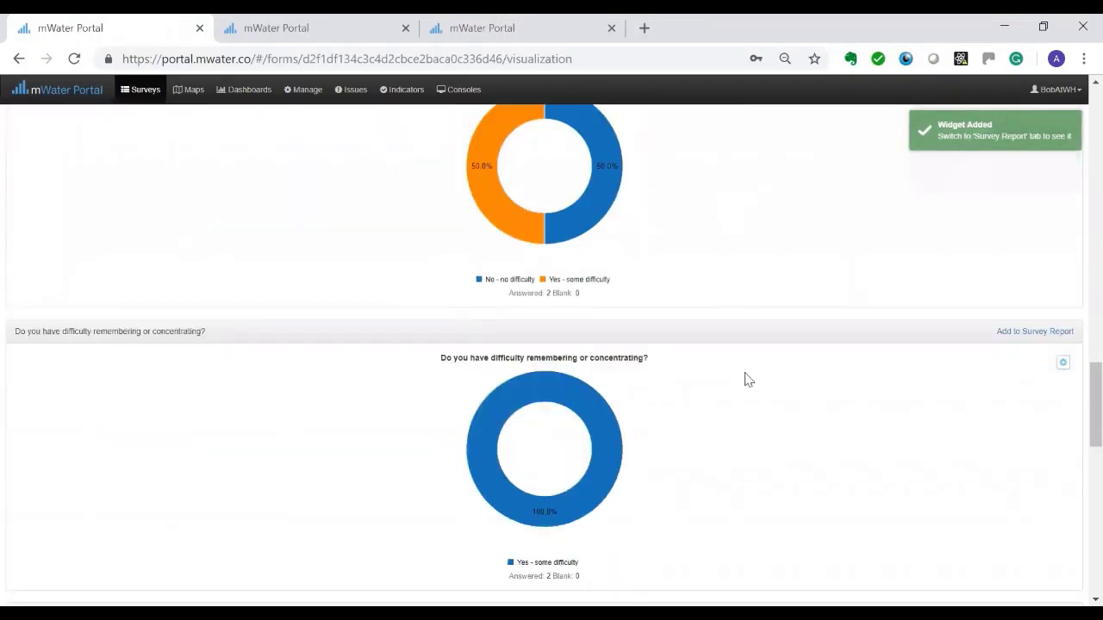
scroll(749, 385, down, 3)
click(1023, 269)
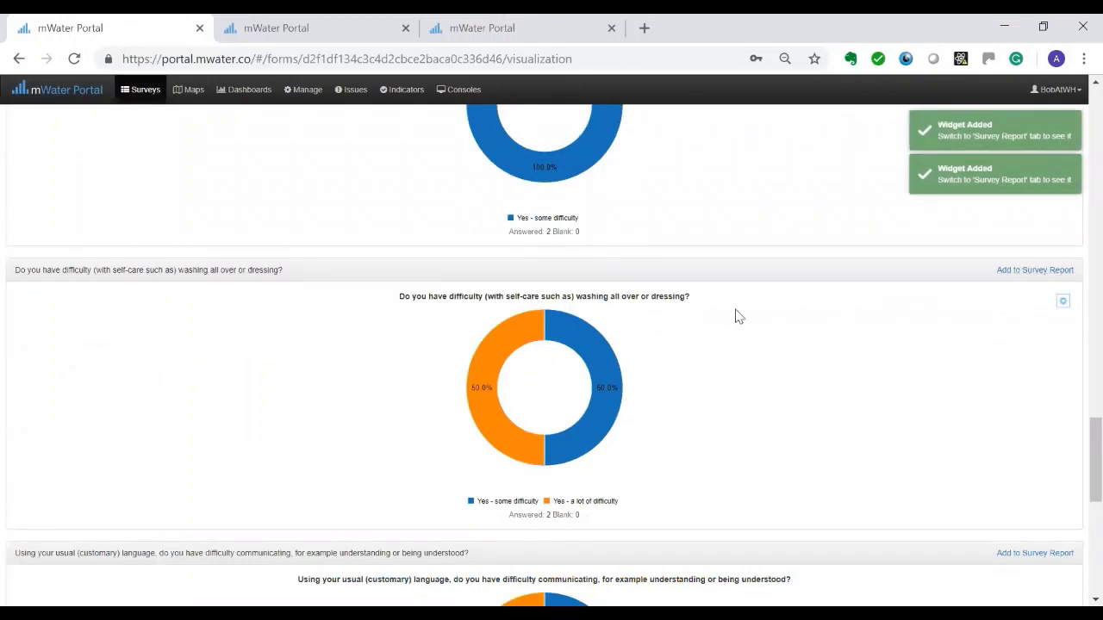
scroll(728, 316, up, 20)
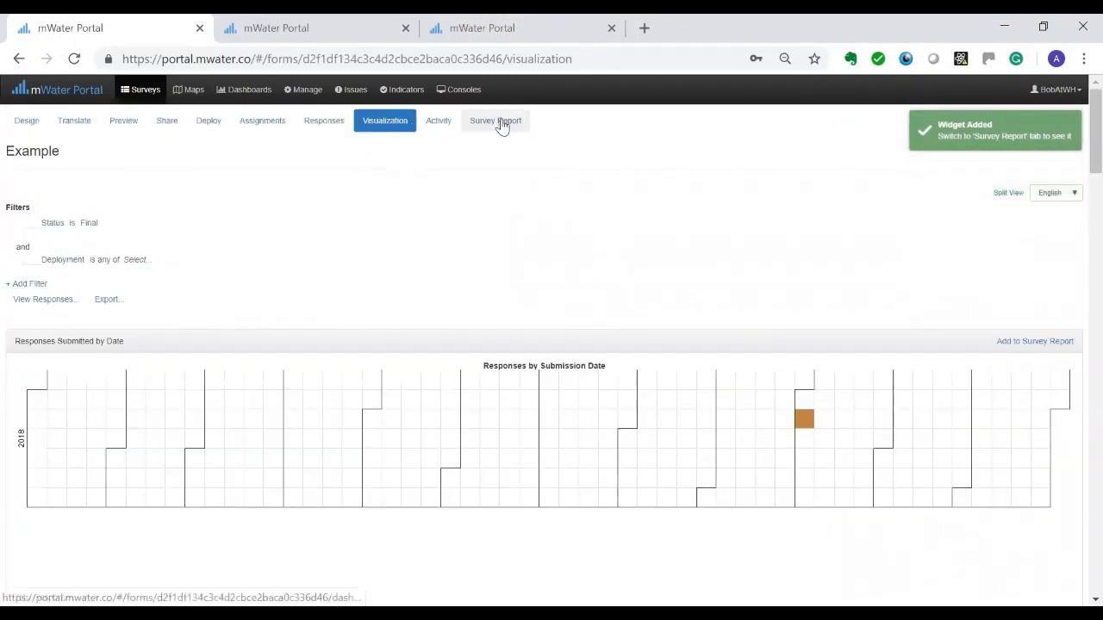
Step: Open the Survey Report and look over its added chart widgets
click(502, 123)
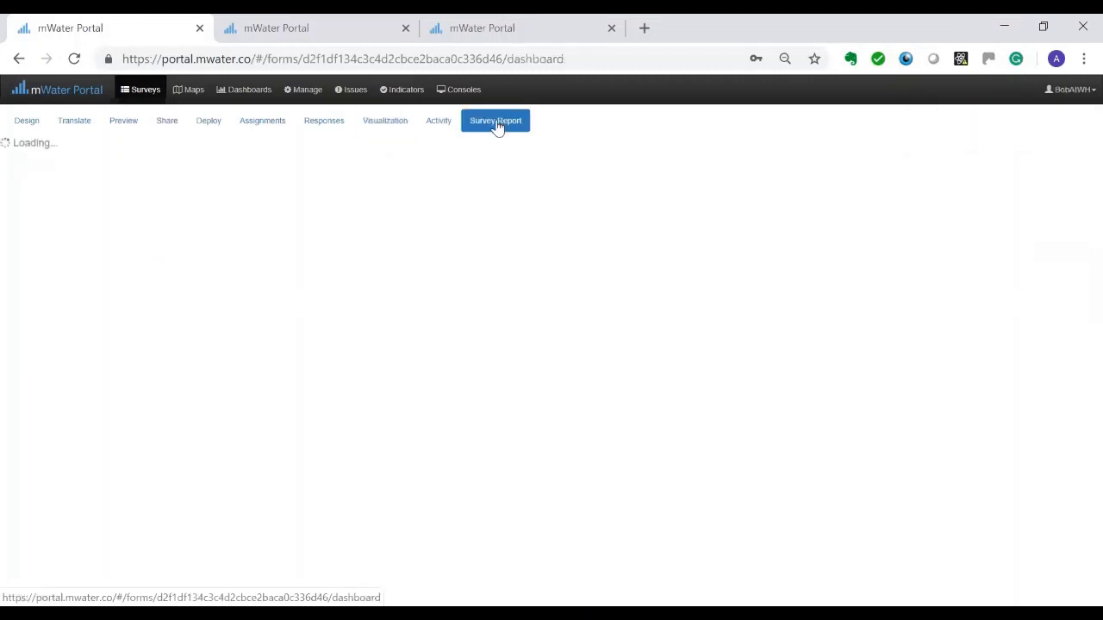
scroll(473, 325, down, 4)
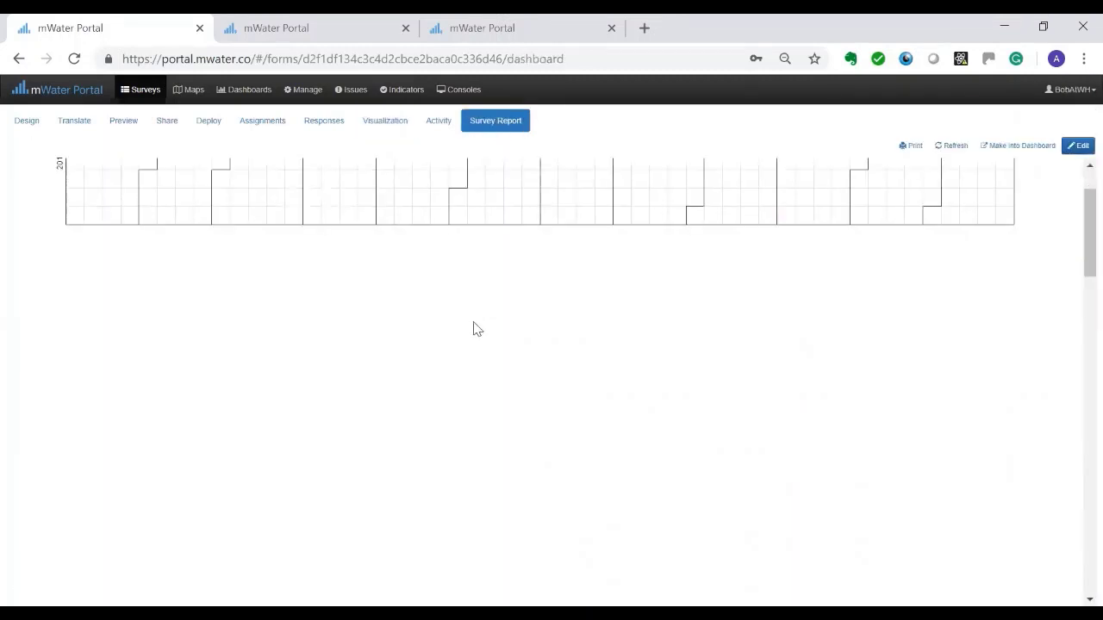
scroll(475, 329, down, 8)
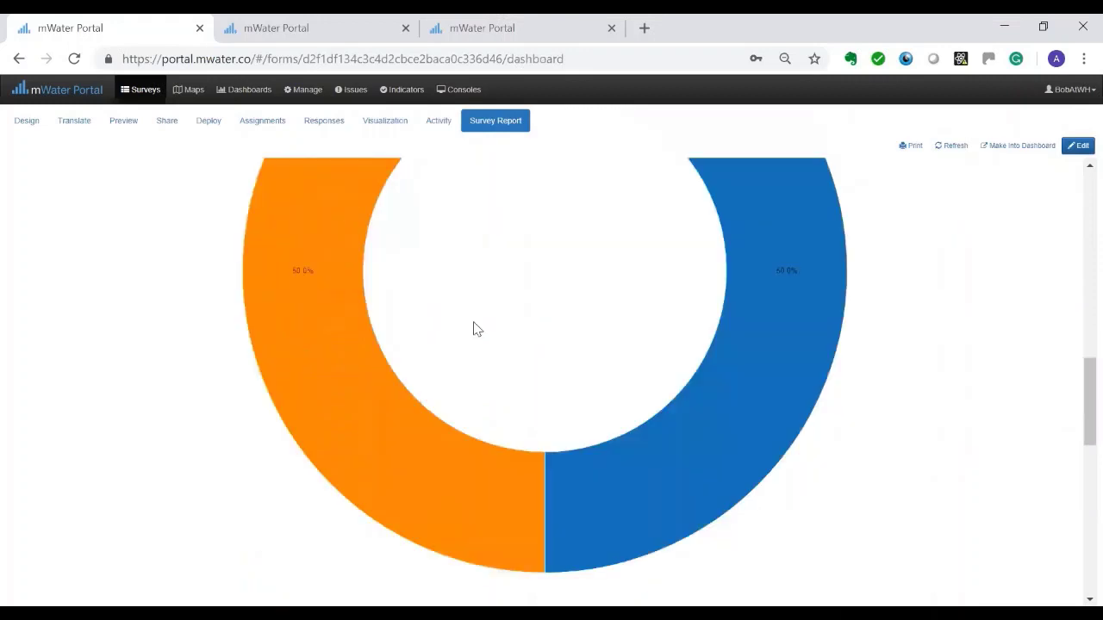
scroll(478, 328, up, 6)
scroll(479, 326, up, 5)
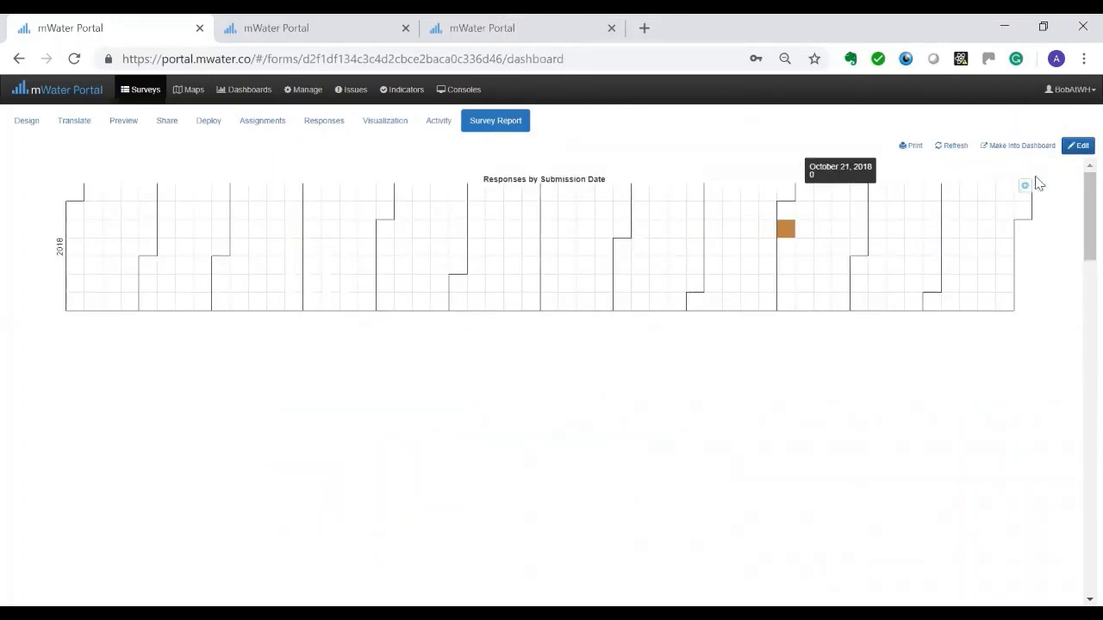
Step: In edit mode, place the self-care chart beside the hearing chart and the calendar below them
click(1075, 147)
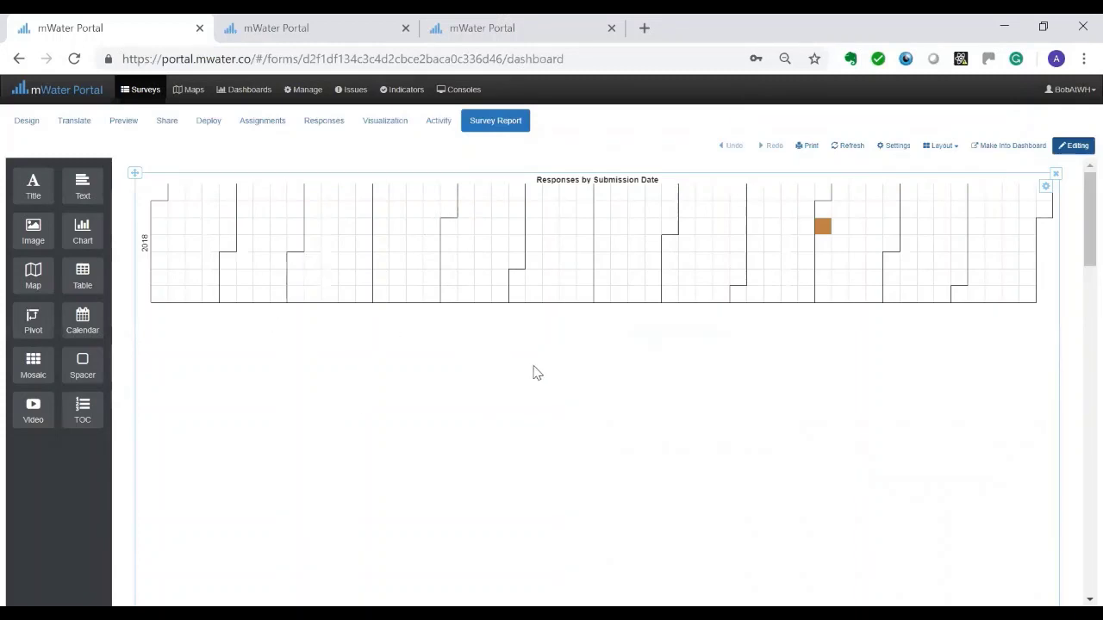
scroll(568, 366, down, 5)
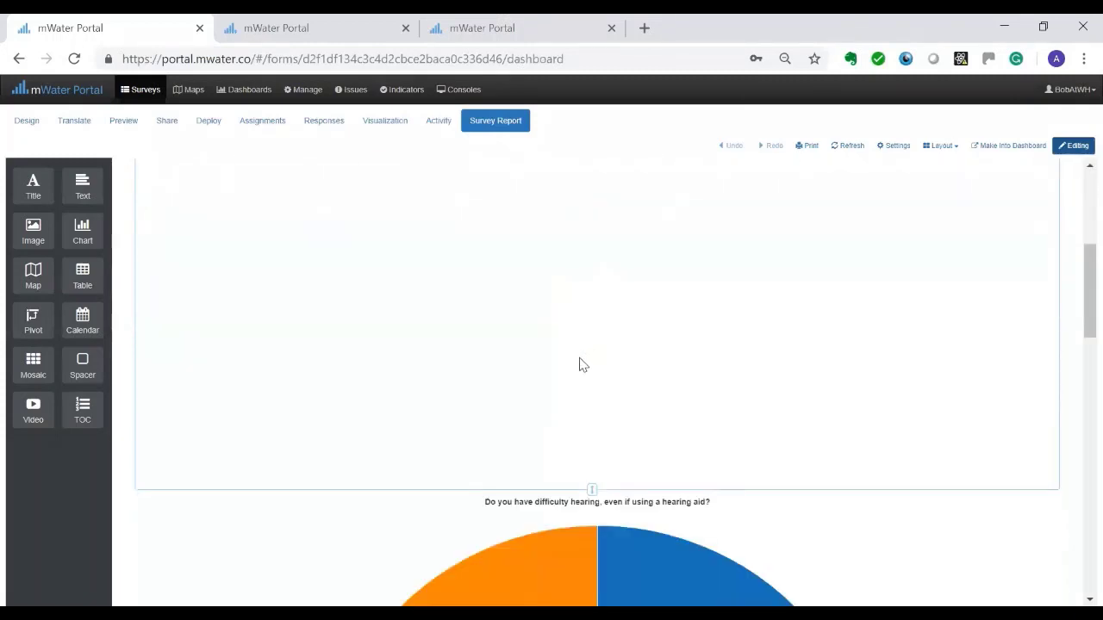
scroll(561, 370, down, 1)
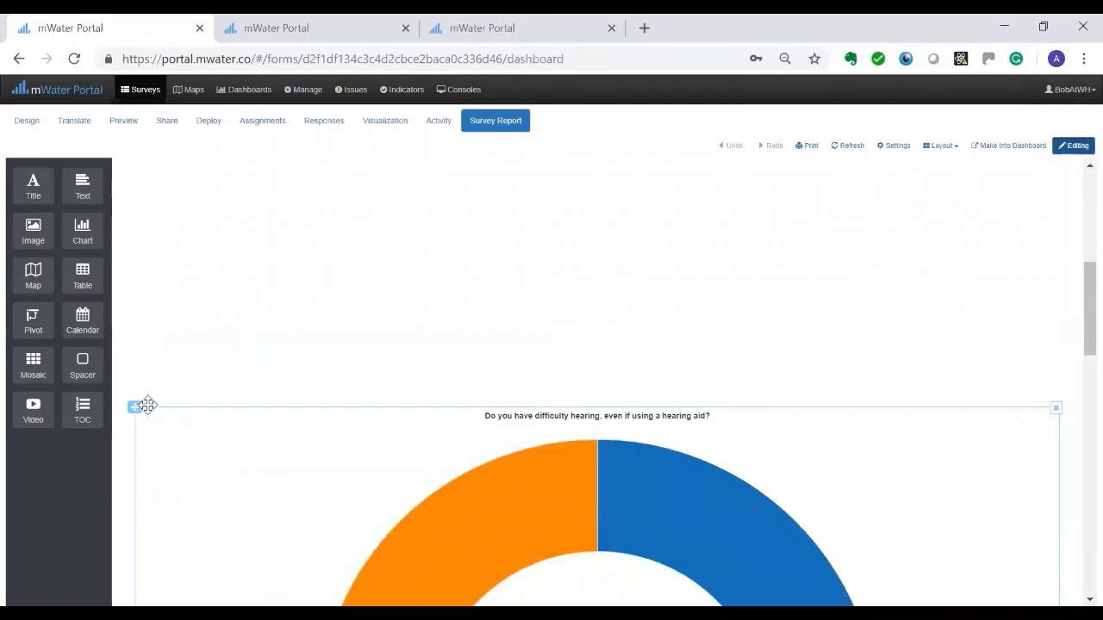
scroll(216, 345, down, 5)
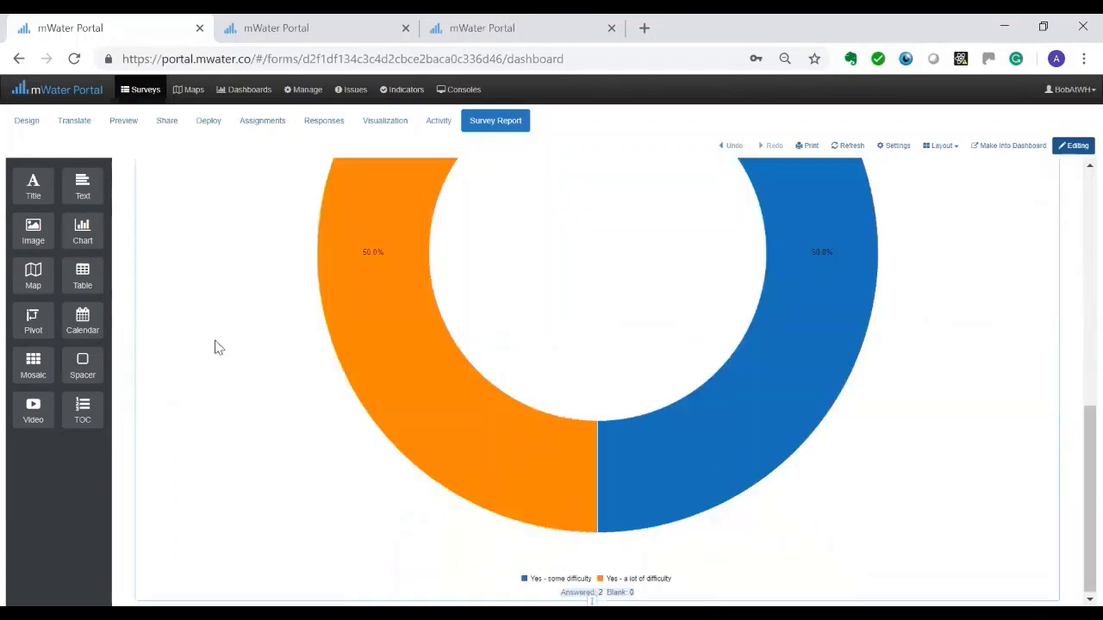
scroll(517, 288, up, 6)
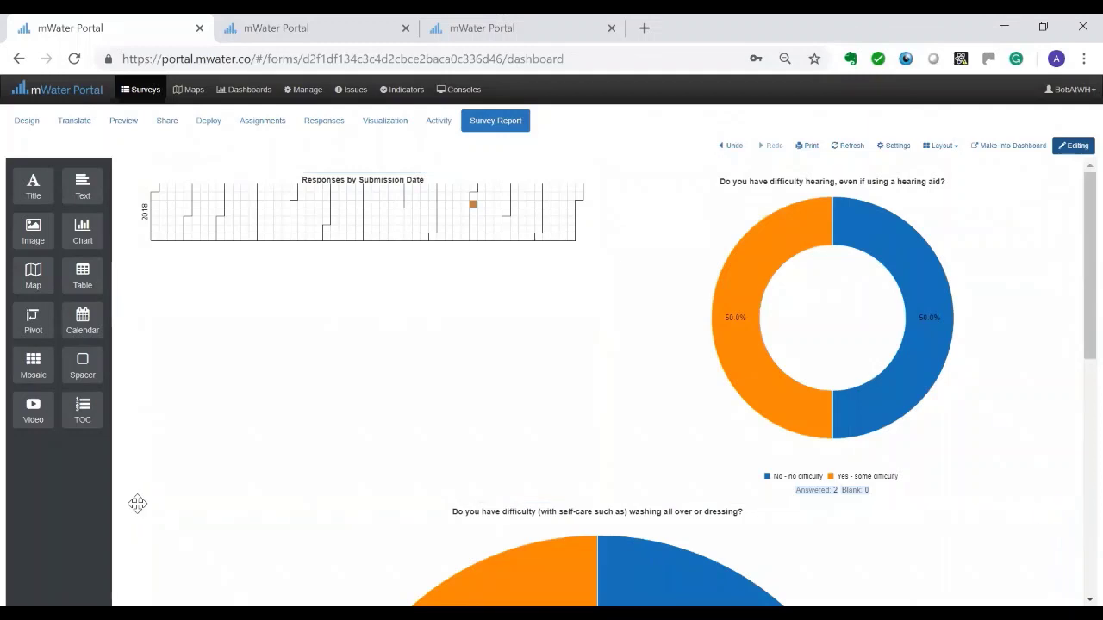
drag(136, 503, 659, 341)
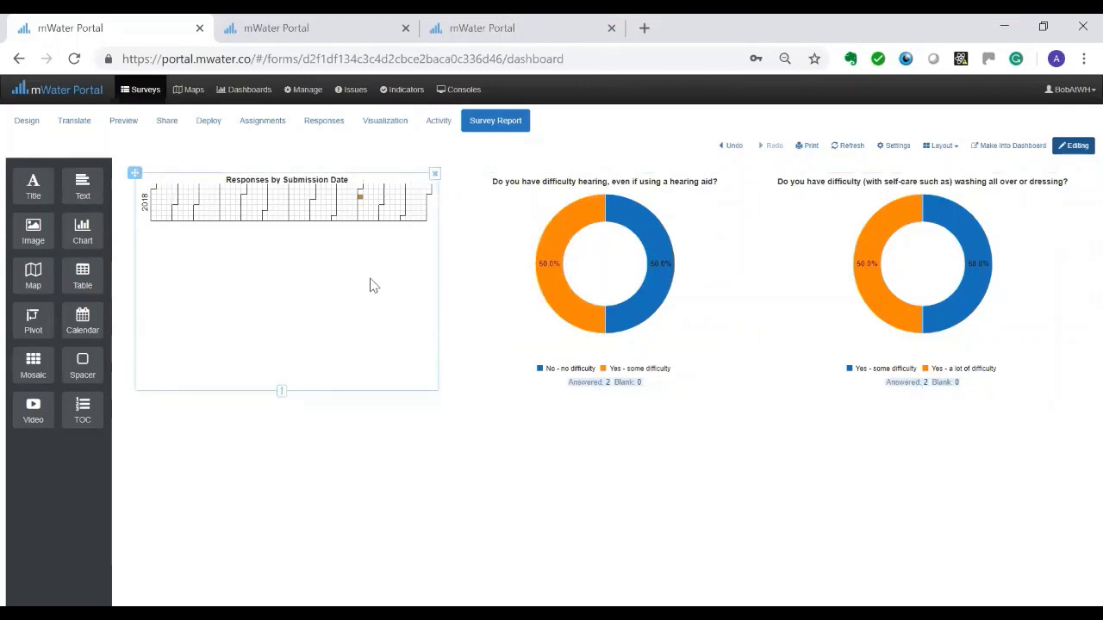
drag(370, 284, 49, 184)
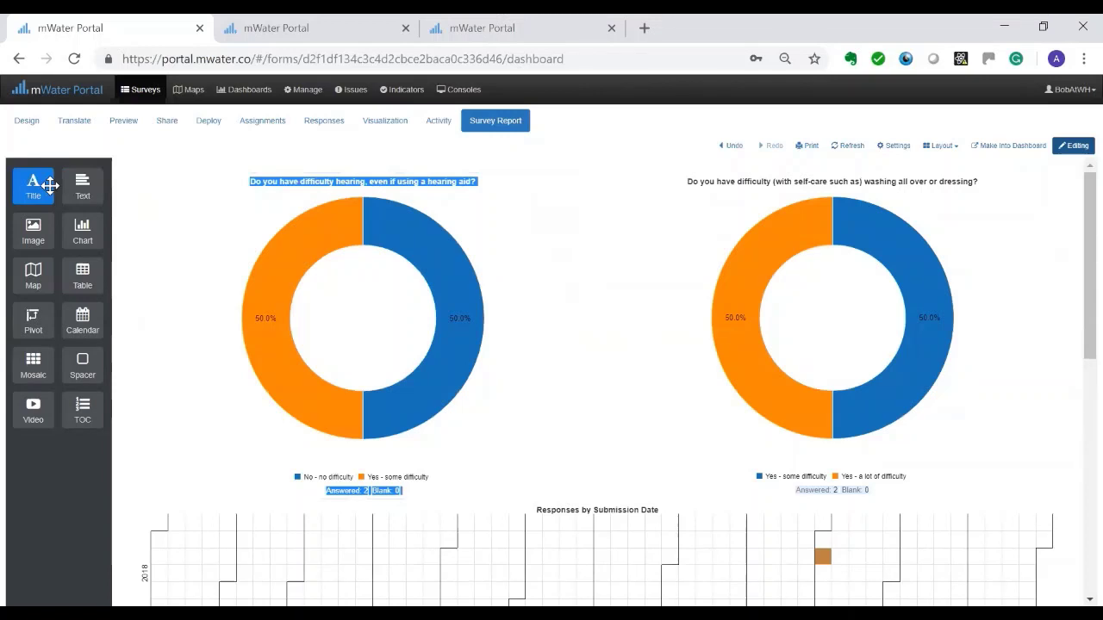
Step: Add a title block at the top of the report reading 'This is an example'
drag(49, 184, 583, 180)
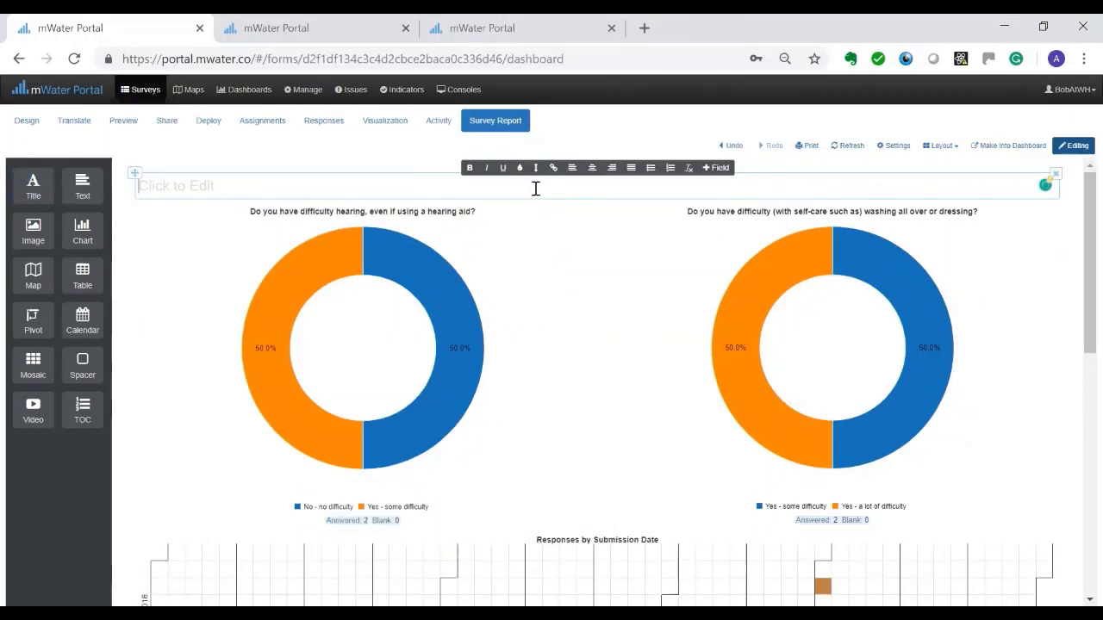
text(This ia)
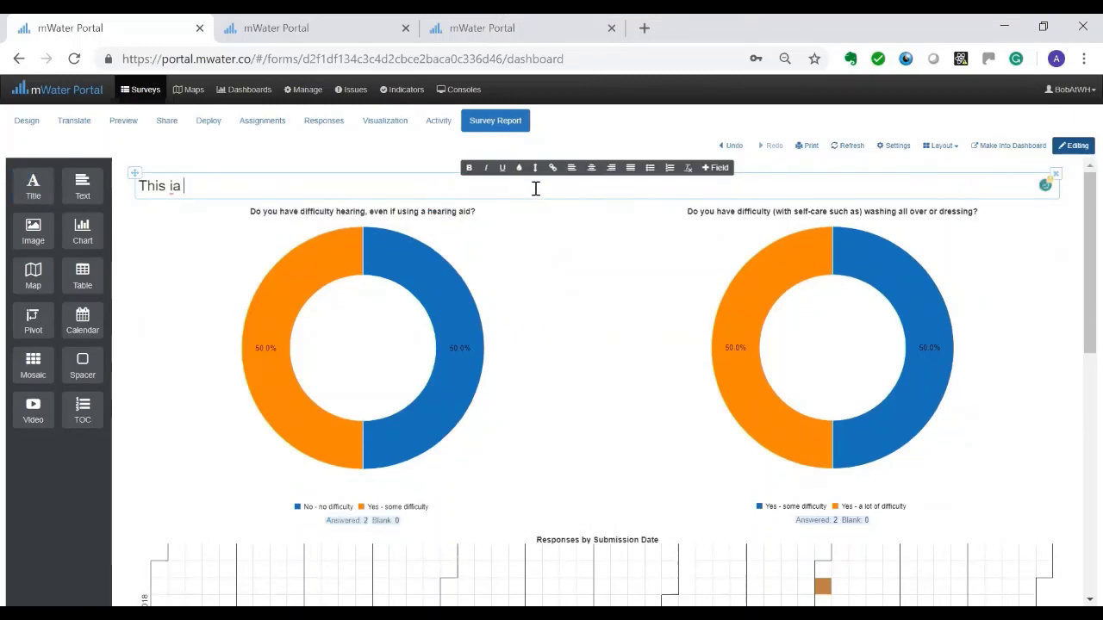
key(BackSpace)
key(BackSpace)
text(is an example)
click(119, 248)
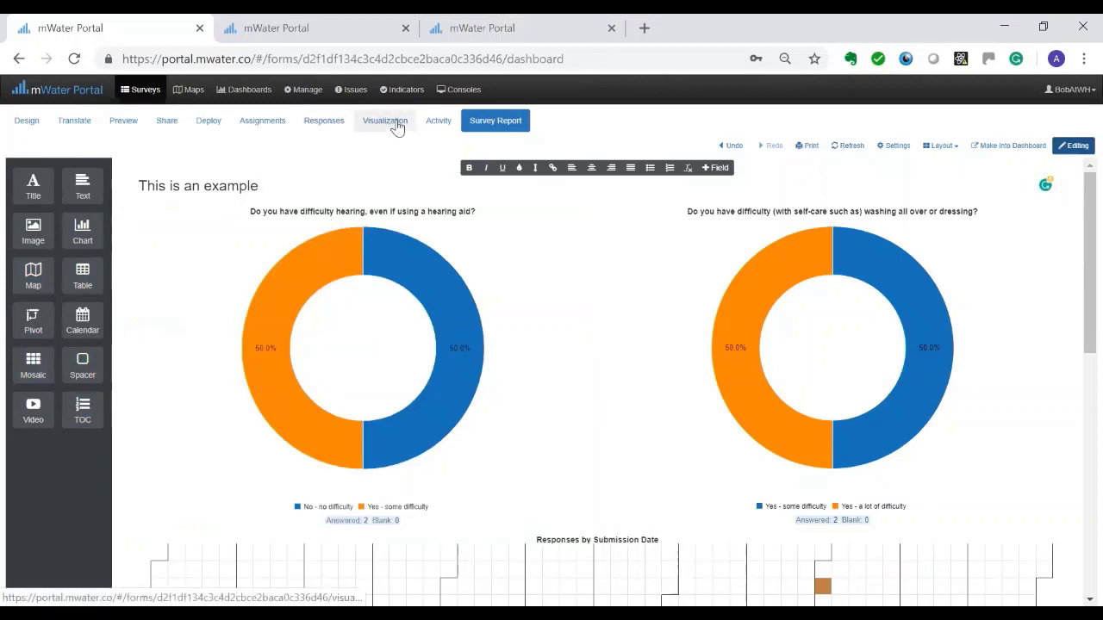
Step: Leave edit mode and convert the survey report into a dashboard named 'Example'
click(1076, 161)
click(1077, 155)
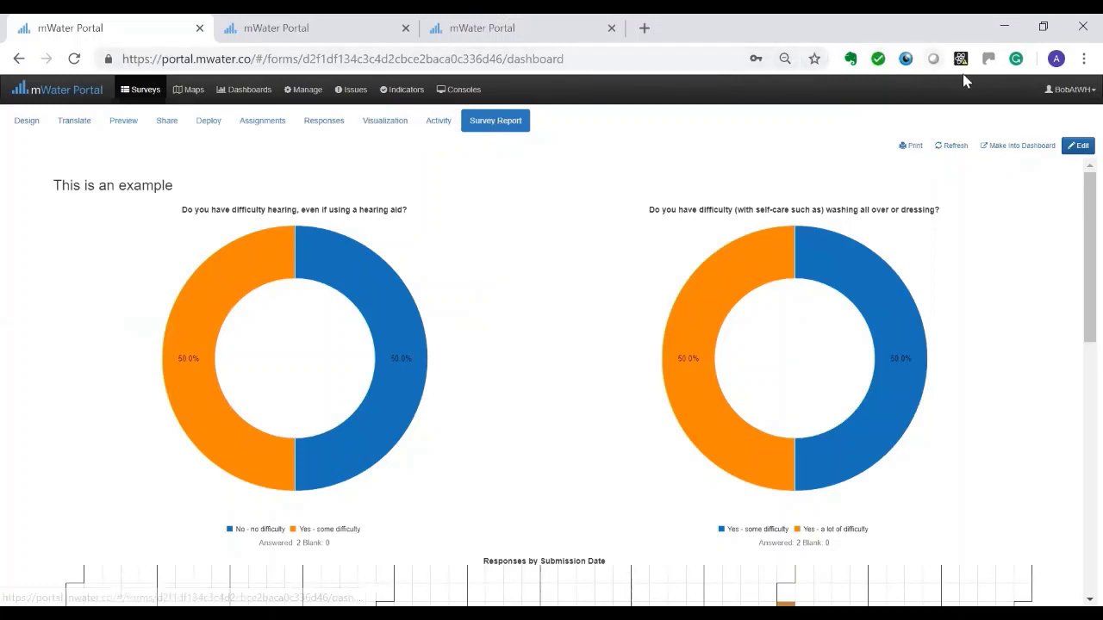
click(1019, 147)
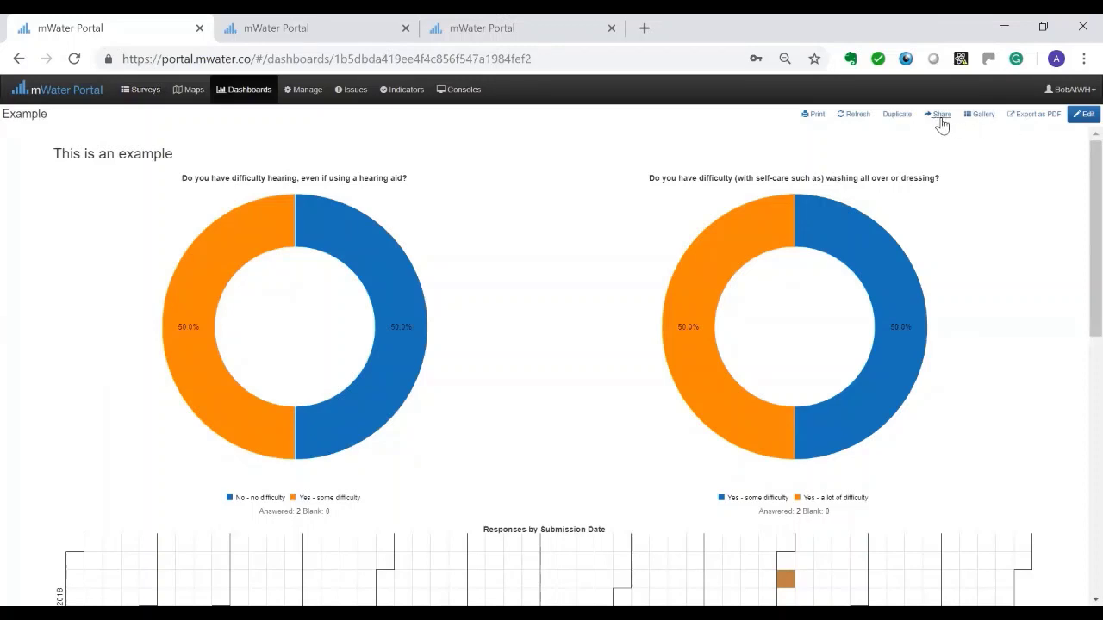
Step: Give a searched-for user view access to the Example dashboard
click(942, 125)
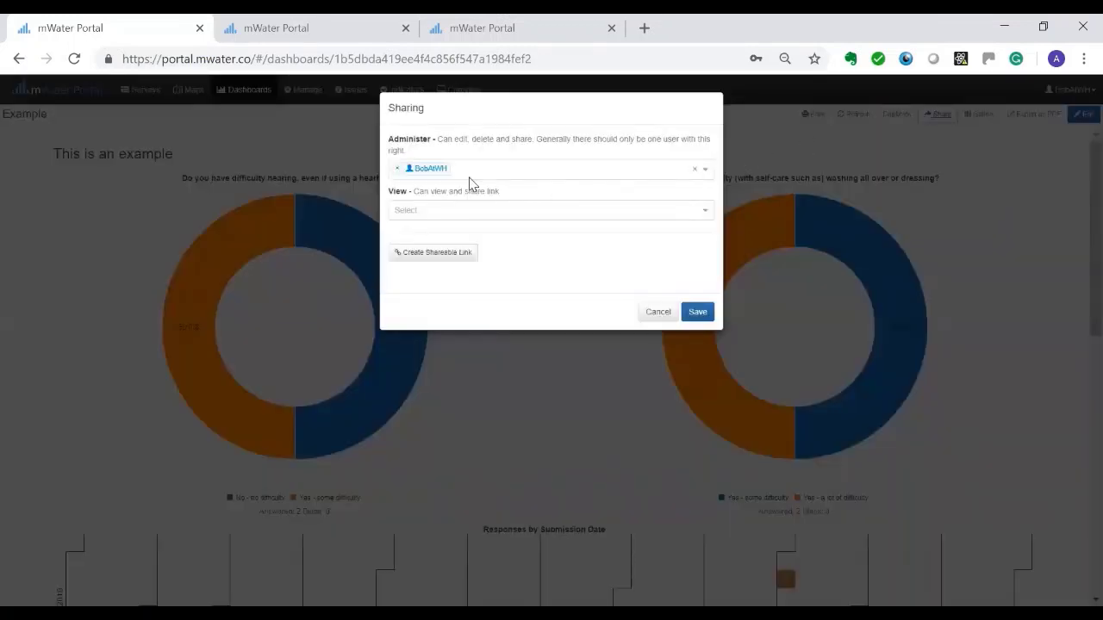
click(419, 210)
text(Afar)
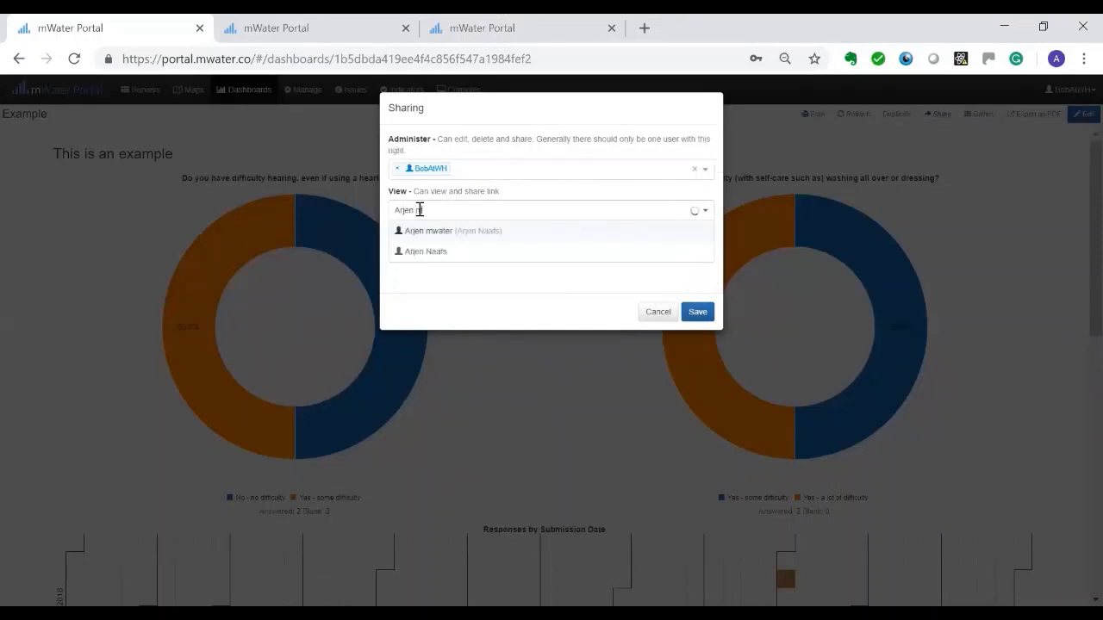
text( mwater)
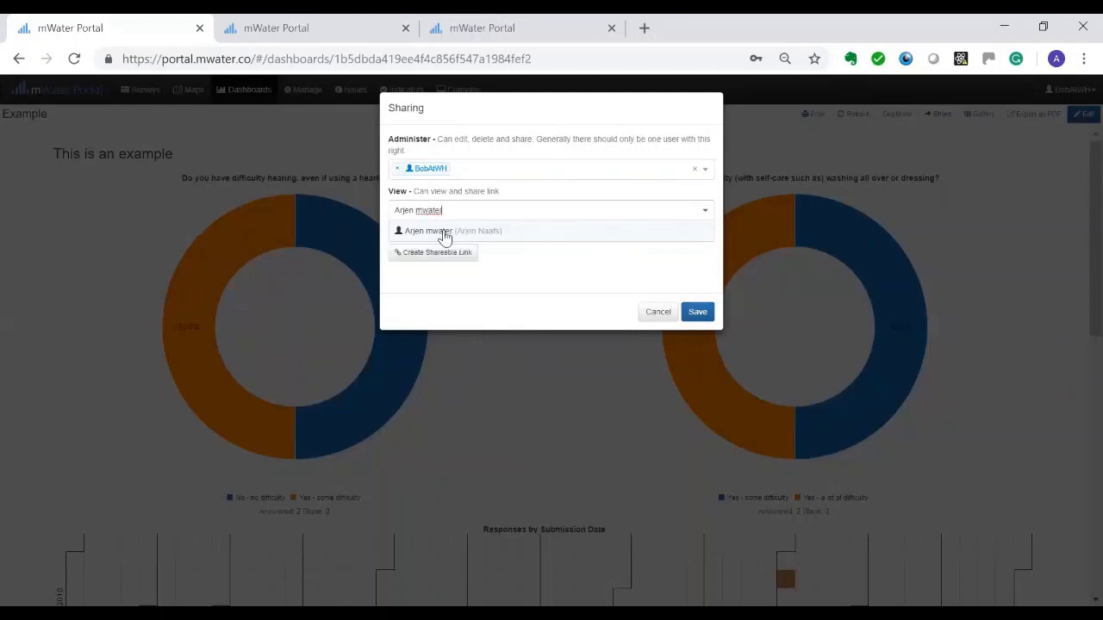
click(442, 231)
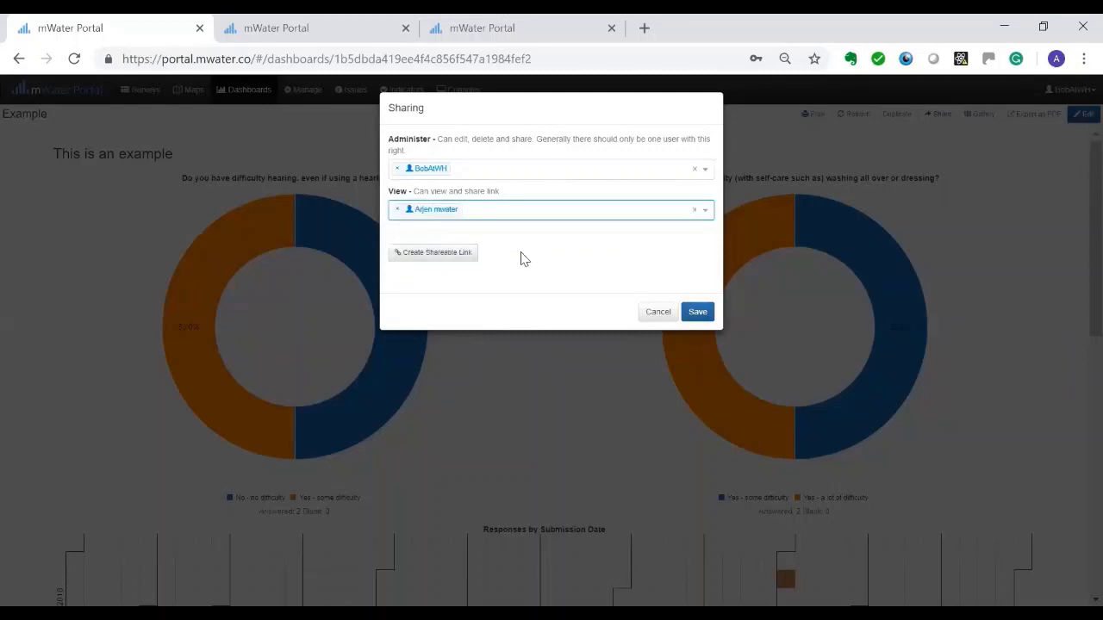
Step: Create a no-login shareable link for the dashboard and save the sharing settings
click(447, 259)
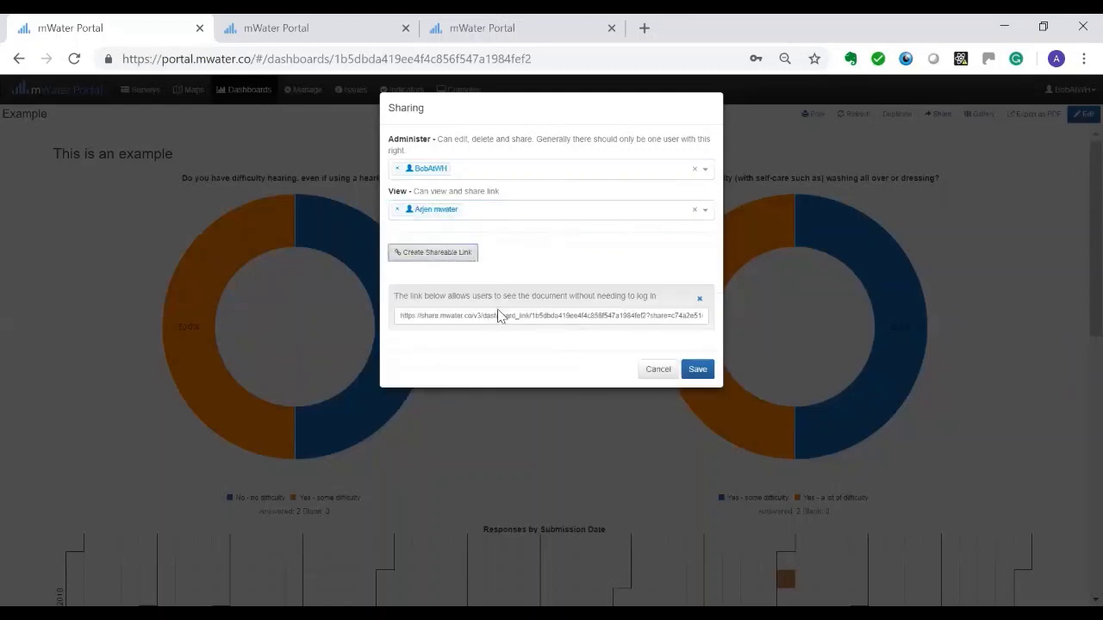
click(499, 316)
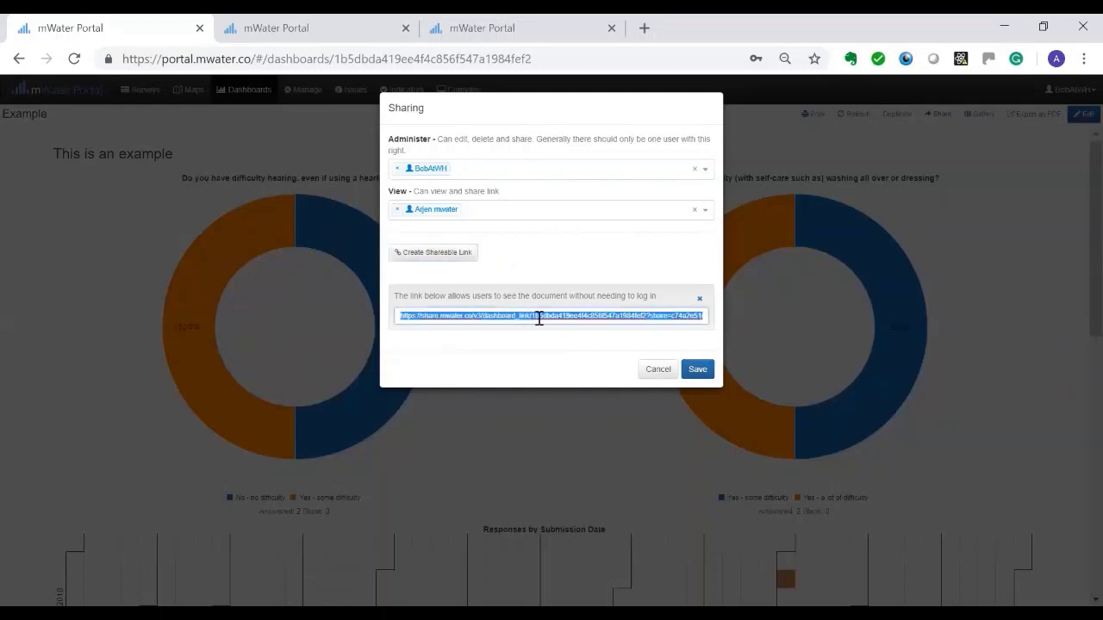
click(698, 370)
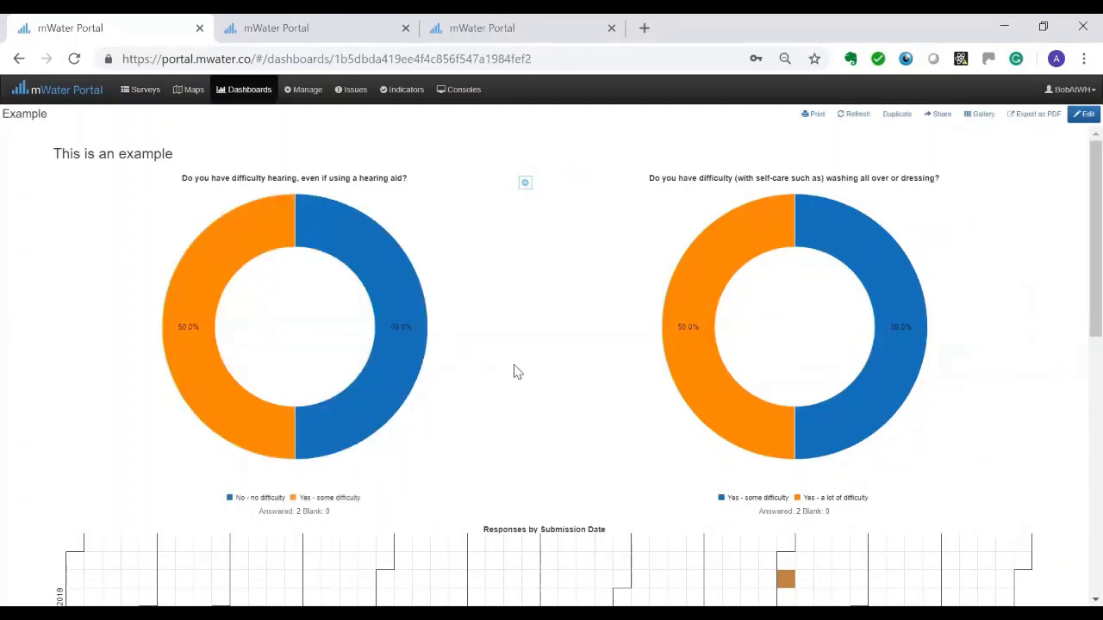
Step: Return to the Surveys list and open the 'Example' survey's design page
mouse_move(376, 287)
click(138, 97)
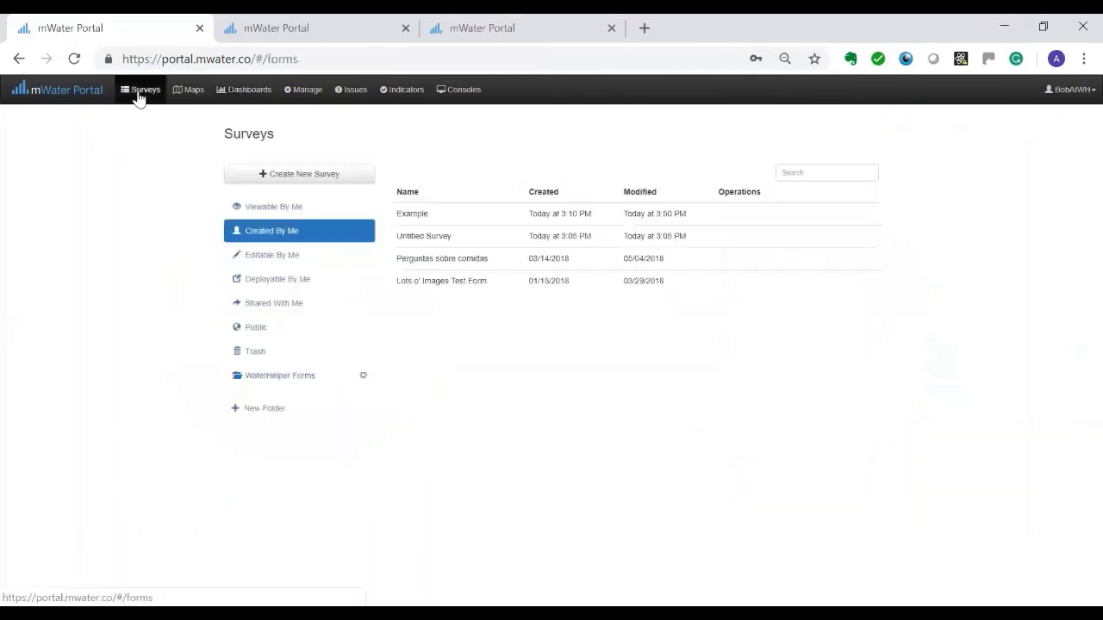
click(298, 173)
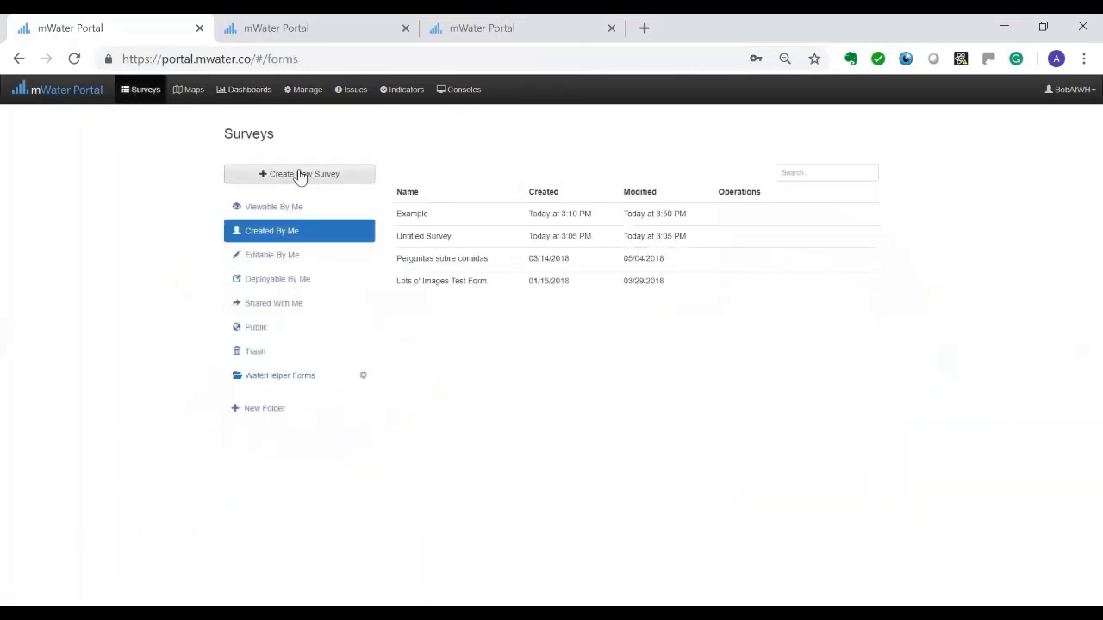
click(420, 216)
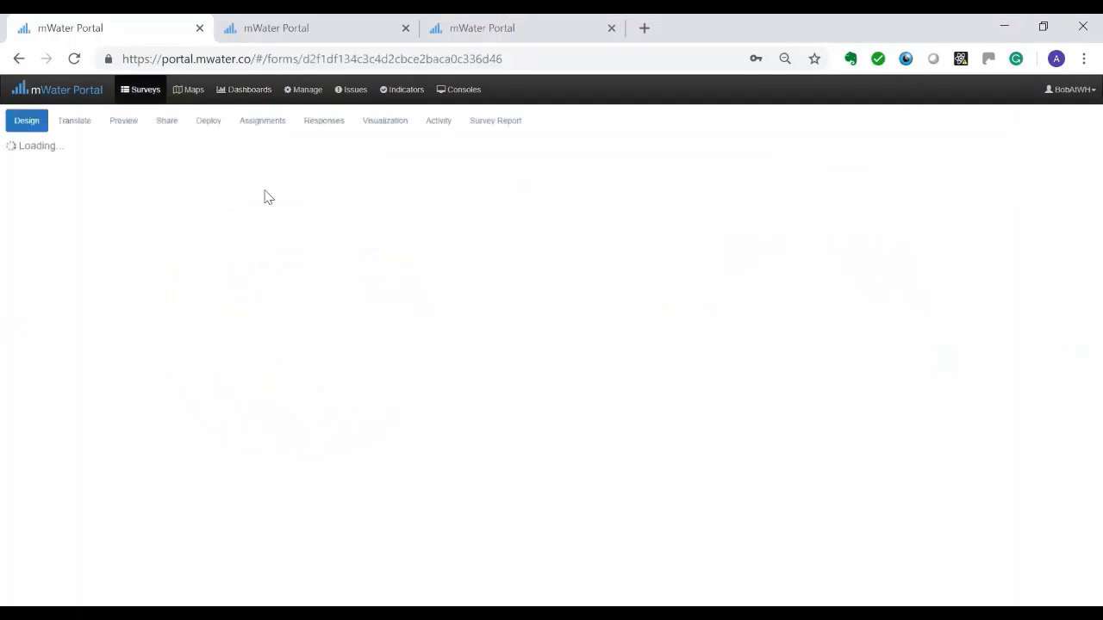